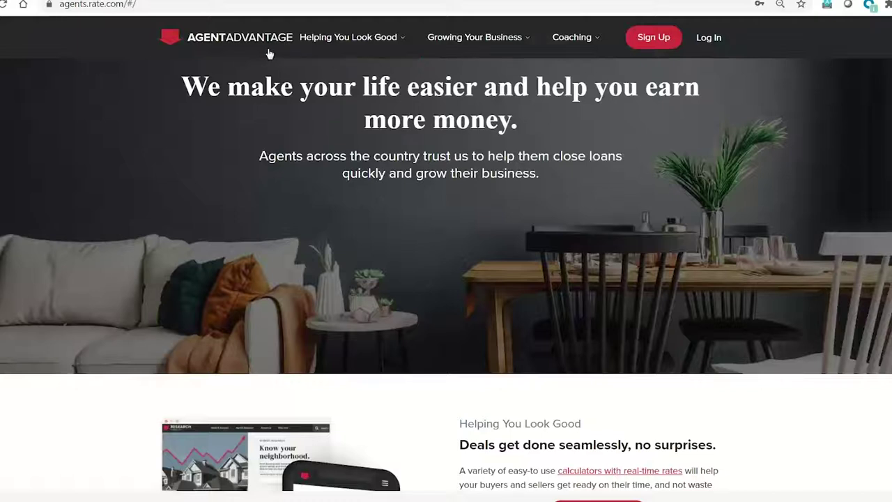
Go via Helping You Look Good > Mortgage Calculators to Rate.com's payment calculator showing $1557.19/month.
click(331, 40)
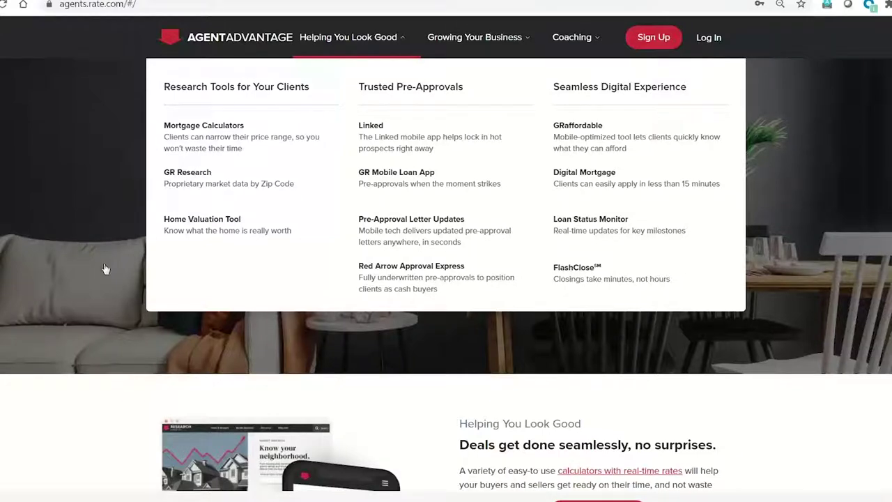
click(199, 134)
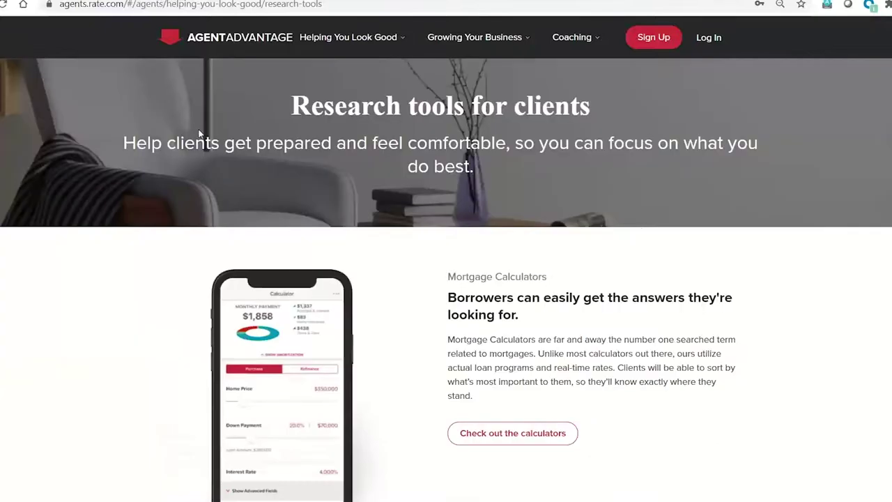
scroll(199, 133, down, 1)
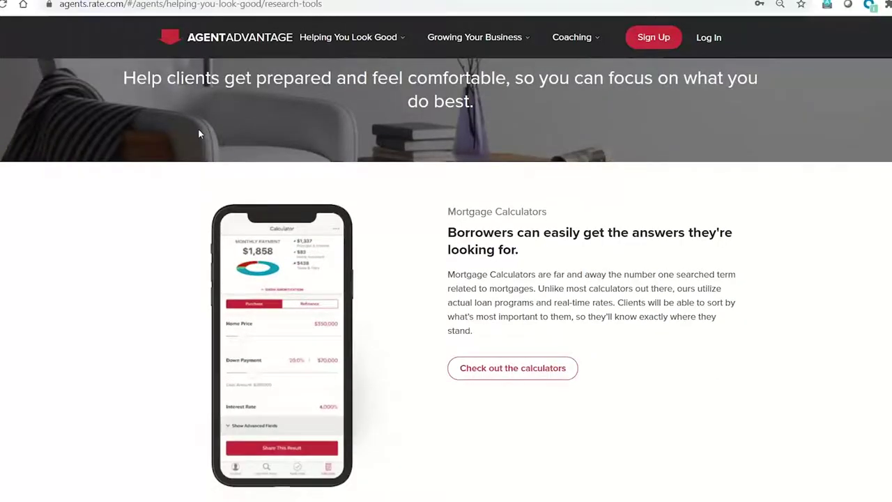
click(481, 369)
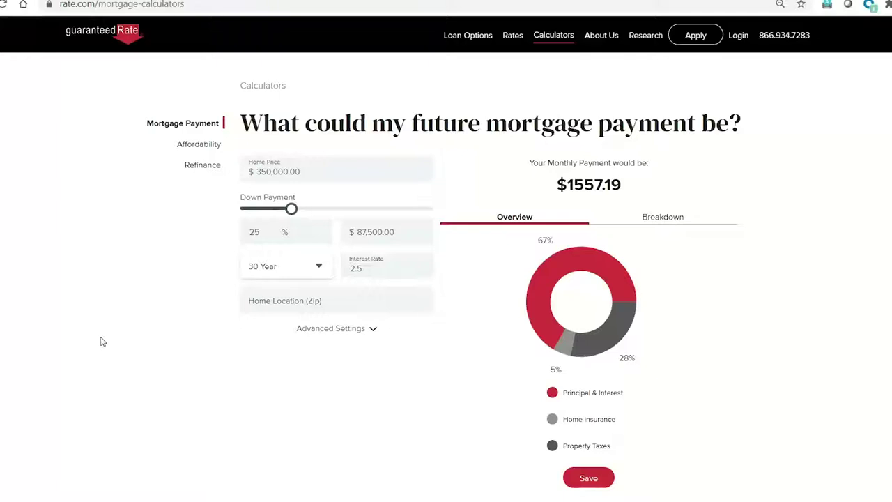
Expand Advanced Settings and drop the down payment to 16.1% to recalculate the monthly payment.
click(373, 329)
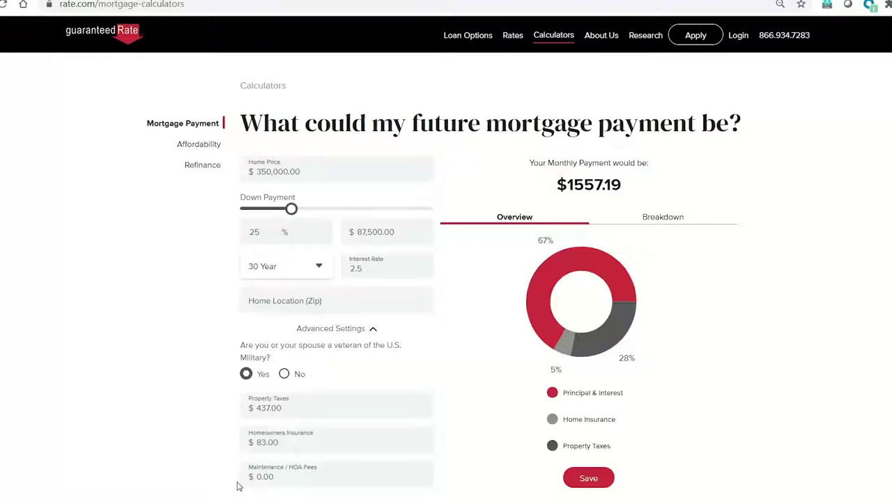
click(276, 210)
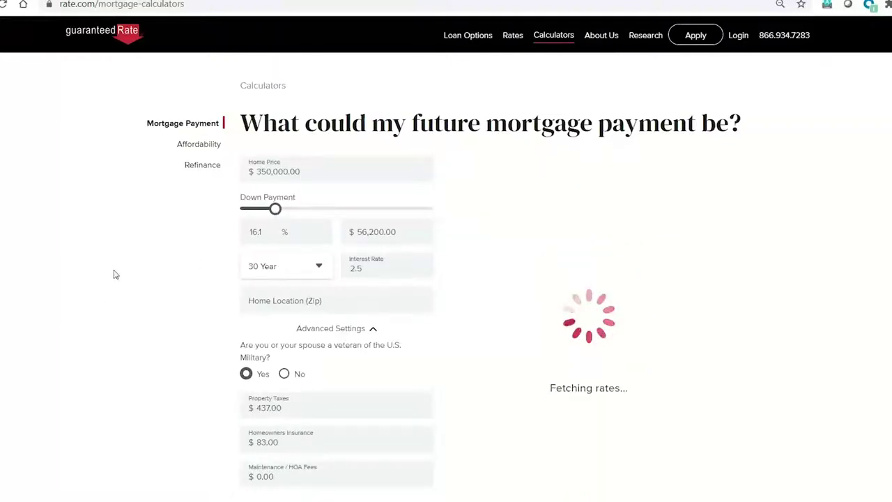
scroll(99, 301, down, 1)
scroll(99, 301, up, 1)
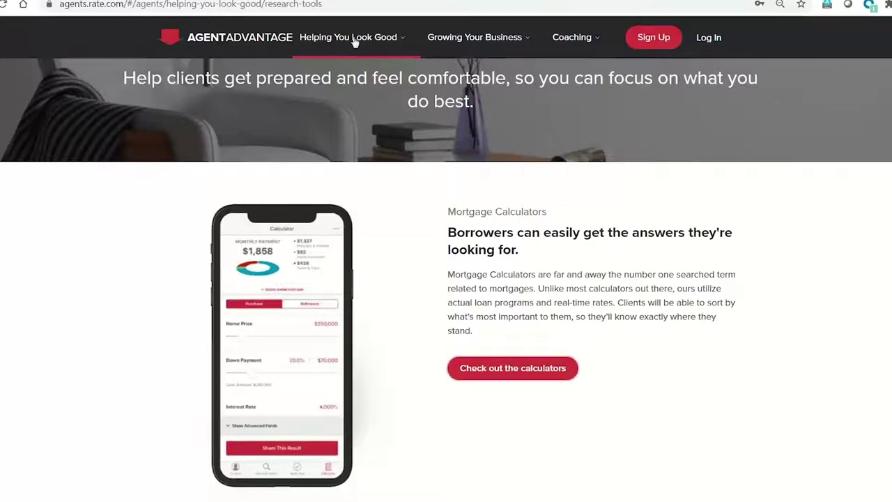
Choose GR Research from the Helping You Look Good menu to reach rate.com/research.
click(354, 41)
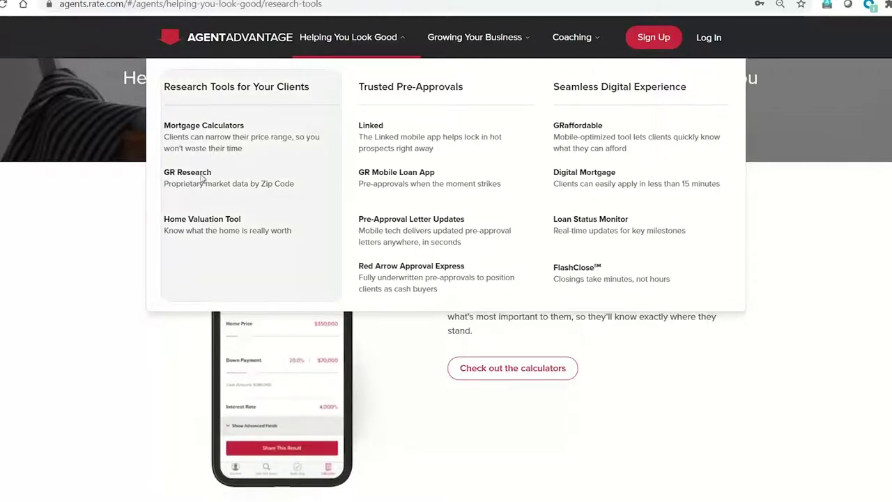
scroll(265, 139, up, 1)
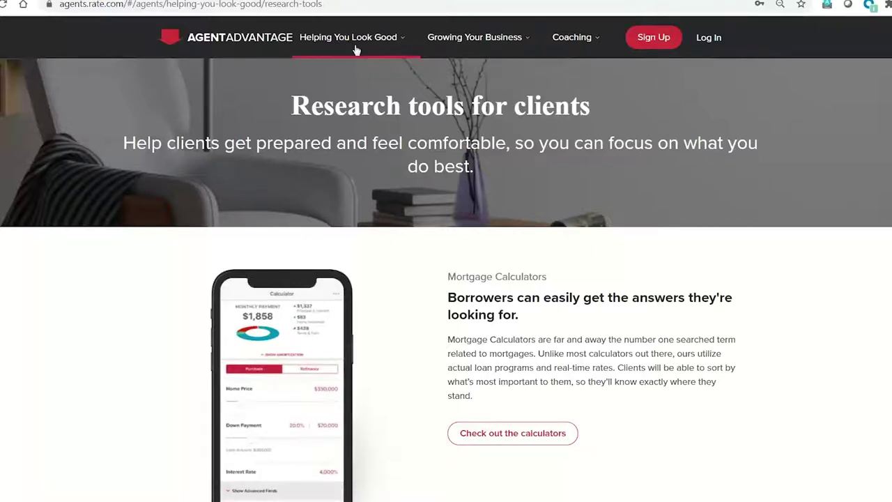
scroll(345, 46, down, 4)
scroll(347, 47, down, 4)
scroll(351, 52, up, 1)
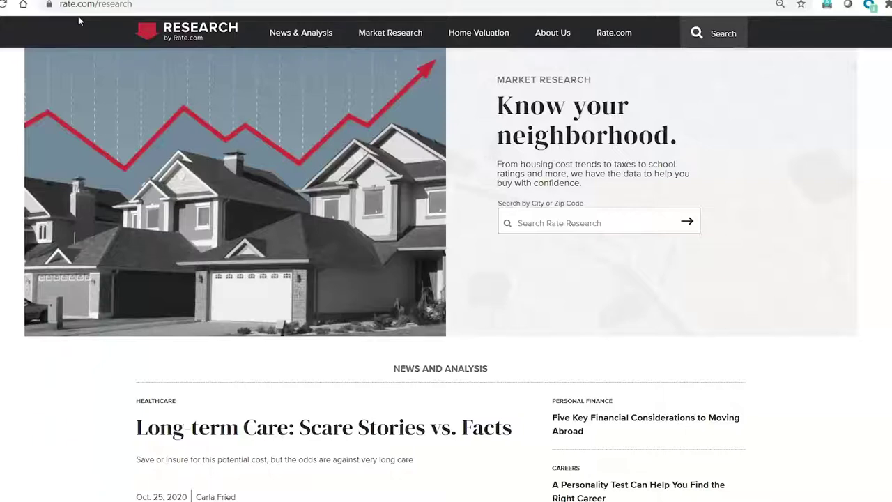
Search 'ames', open the Ames, IA market report and scroll through its ratings.
click(538, 223)
text(ames)
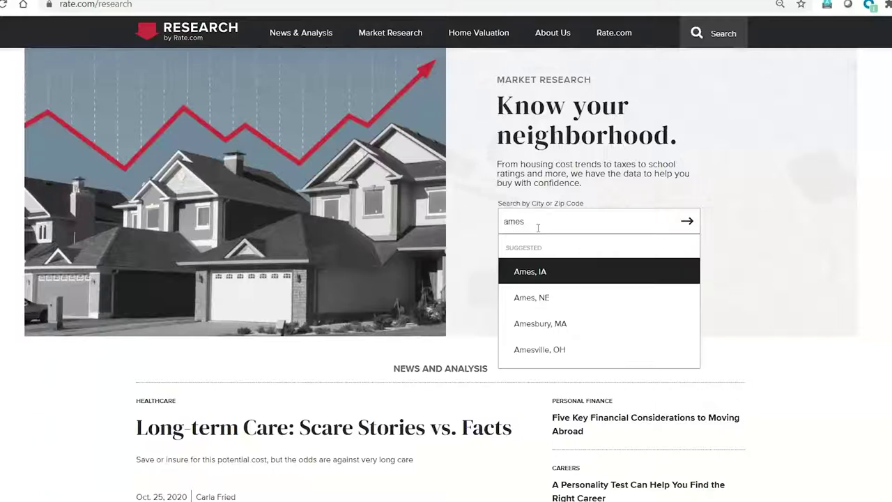
click(530, 272)
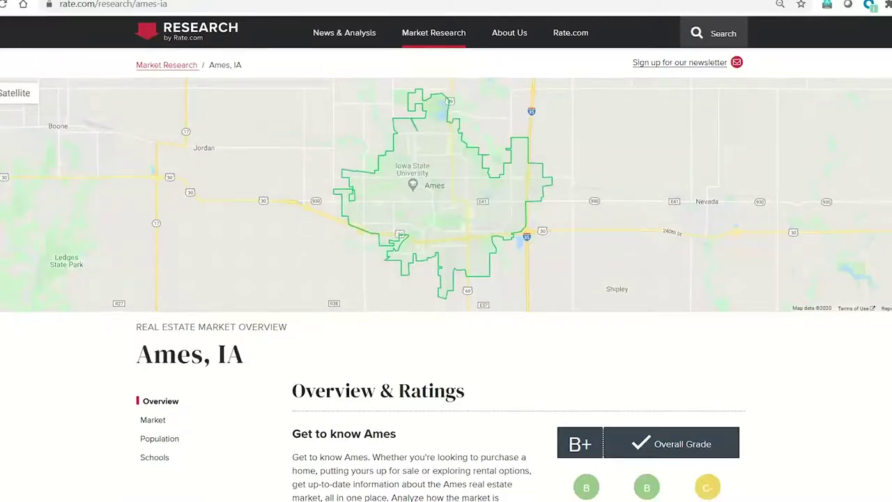
scroll(446, 279, down, 1)
scroll(446, 278, down, 2)
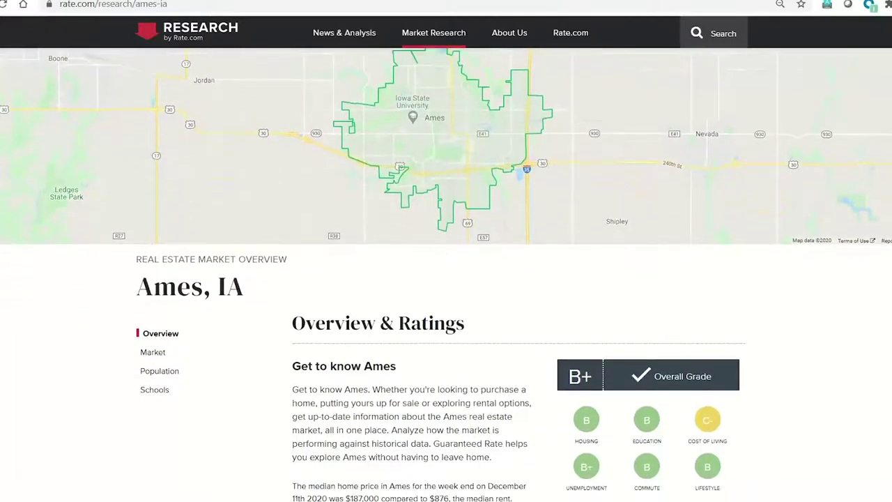
scroll(446, 279, down, 1)
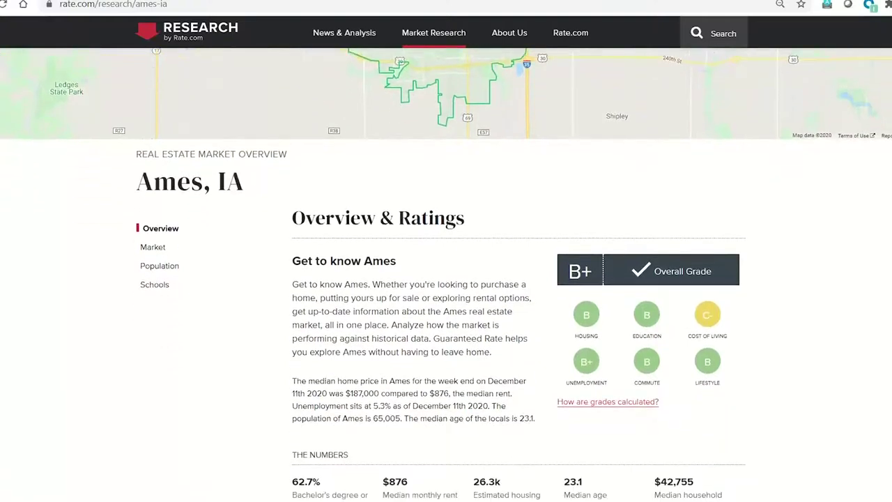
scroll(446, 279, down, 1)
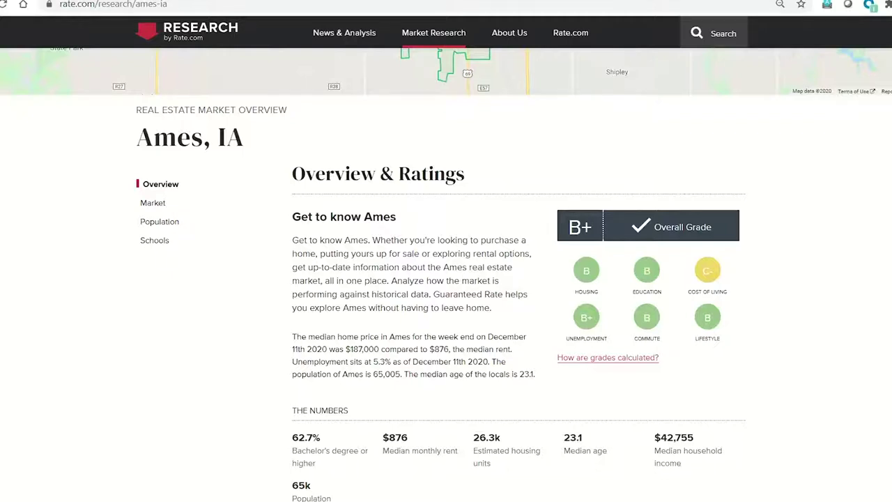
scroll(446, 278, up, 2)
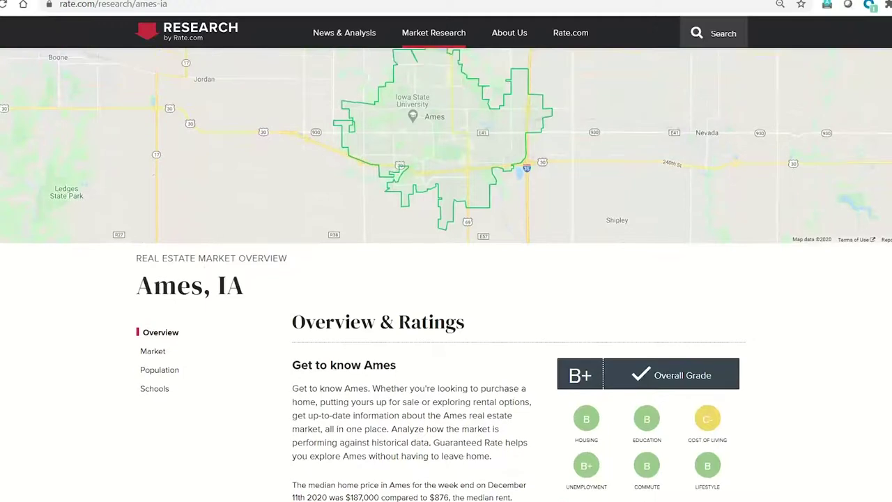
scroll(446, 278, down, 3)
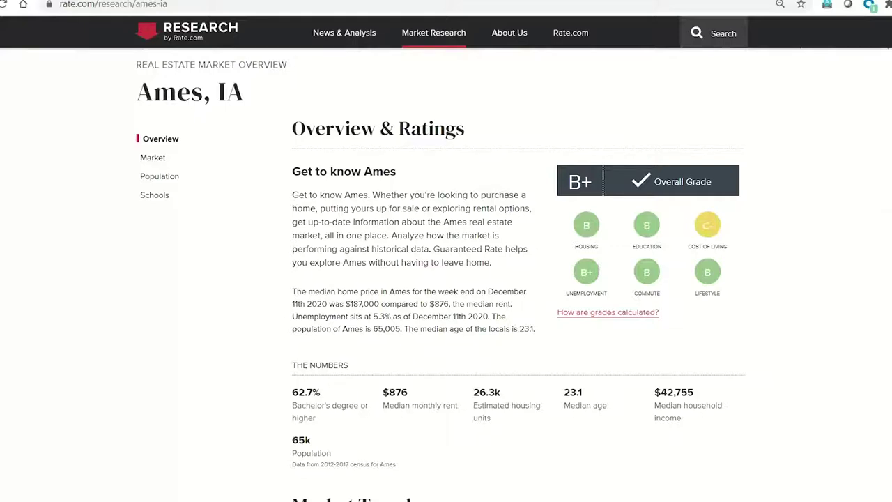
scroll(446, 279, down, 1)
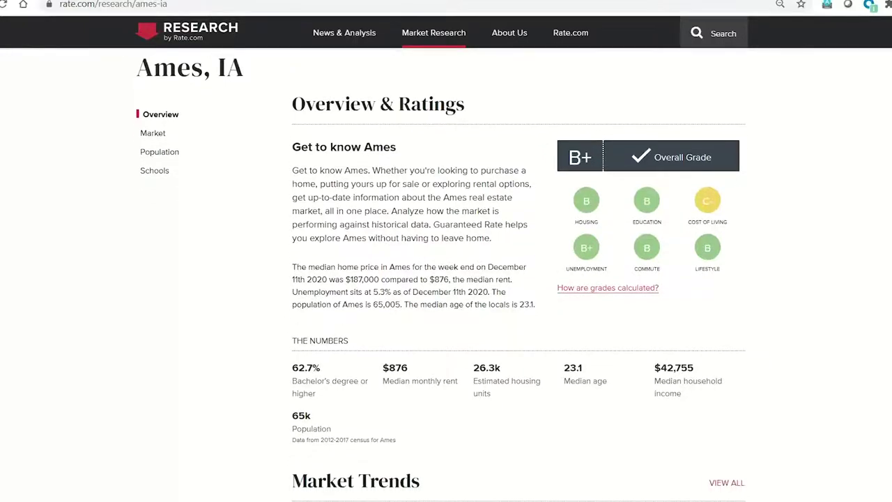
scroll(446, 279, down, 1)
scroll(446, 278, down, 1)
scroll(447, 279, down, 1)
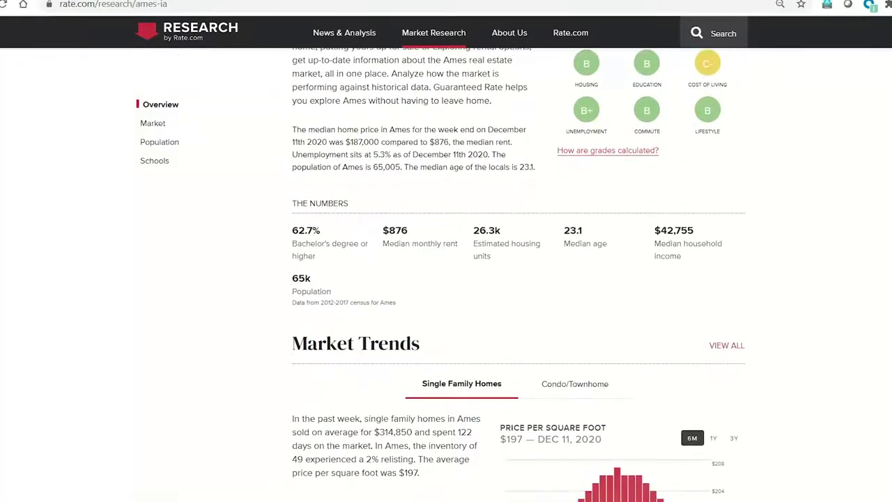
scroll(890, 265, down, 3)
scroll(890, 265, down, 1)
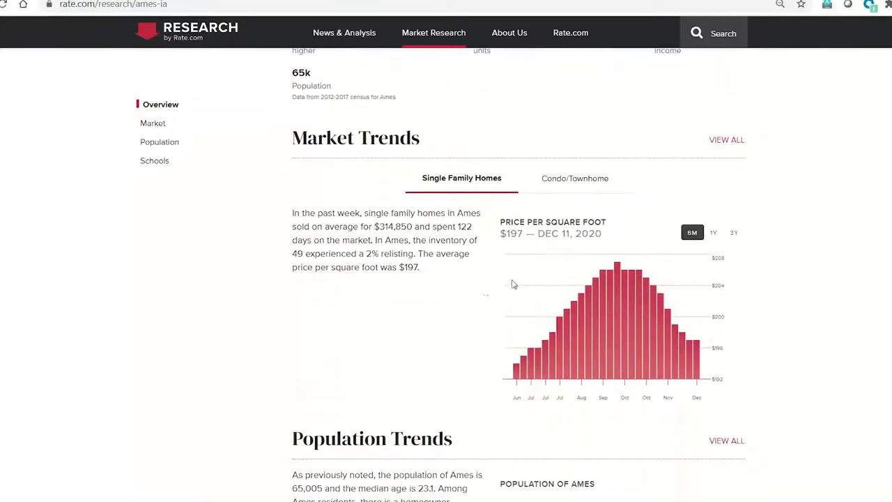
Switch the price chart to 1Y then back to 6M, and scroll down to School Info.
click(714, 234)
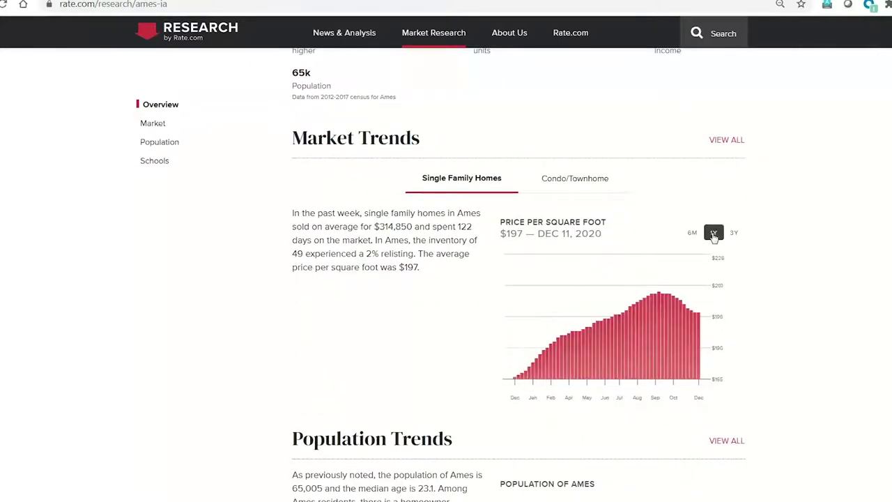
click(693, 233)
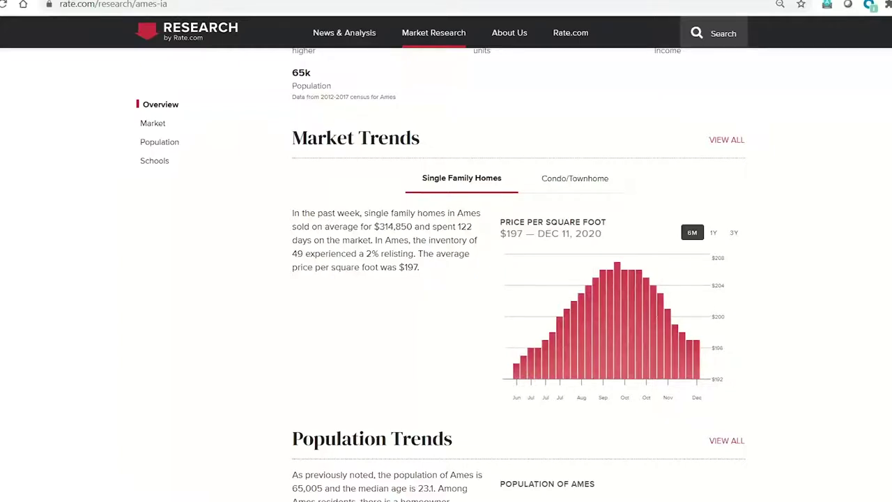
scroll(690, 209, down, 1)
scroll(690, 209, down, 2)
scroll(690, 210, down, 2)
scroll(690, 209, down, 2)
scroll(690, 210, down, 1)
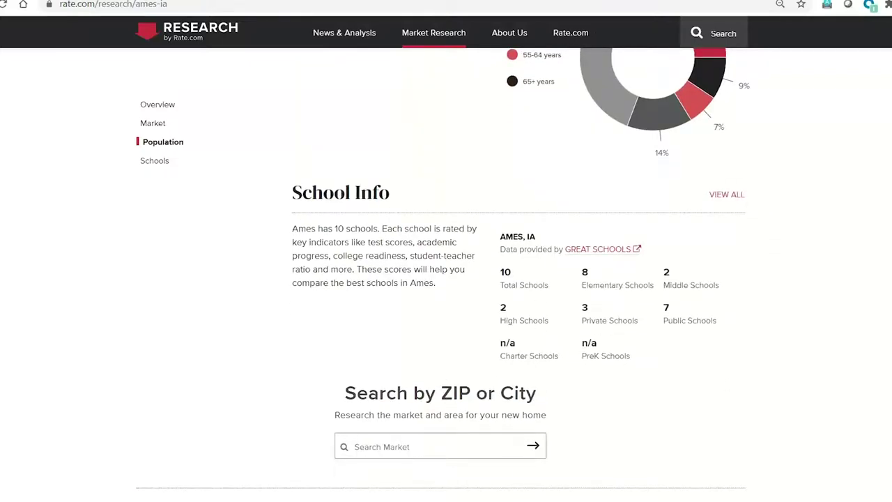
scroll(444, 268, down, 1)
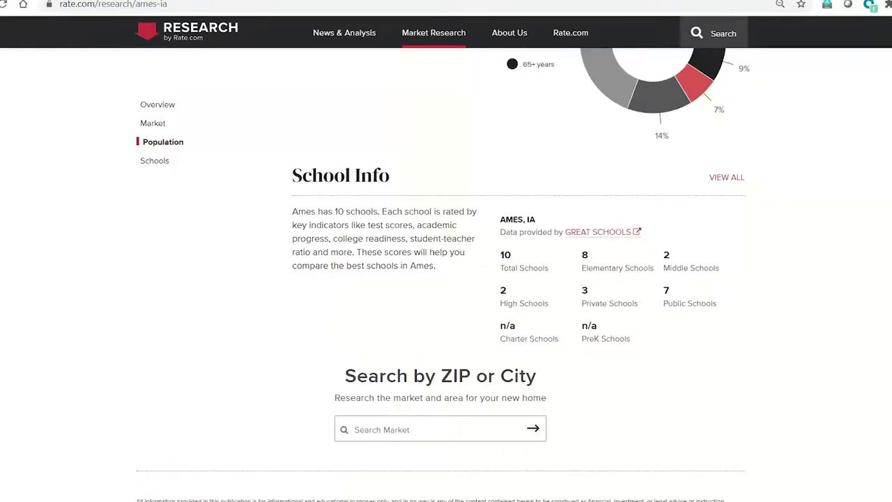
scroll(518, 274, up, 2)
scroll(518, 274, up, 3)
scroll(518, 274, up, 3)
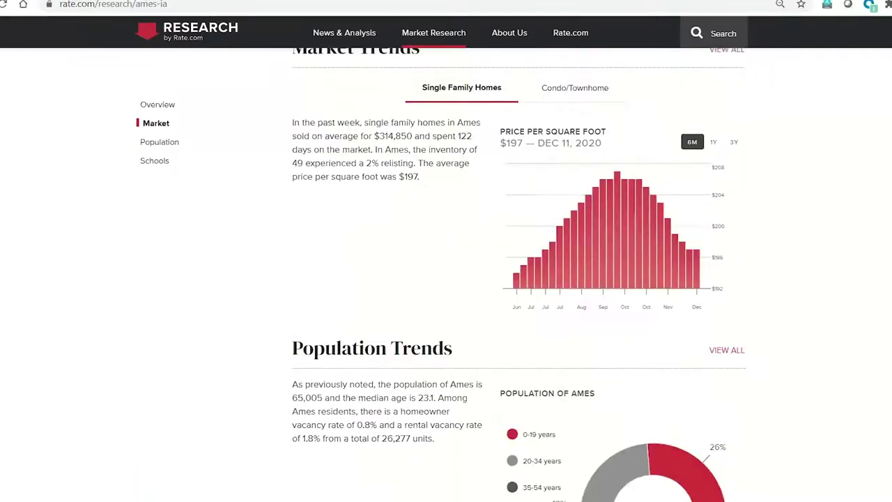
scroll(519, 274, up, 1)
scroll(519, 274, up, 5)
scroll(519, 274, up, 2)
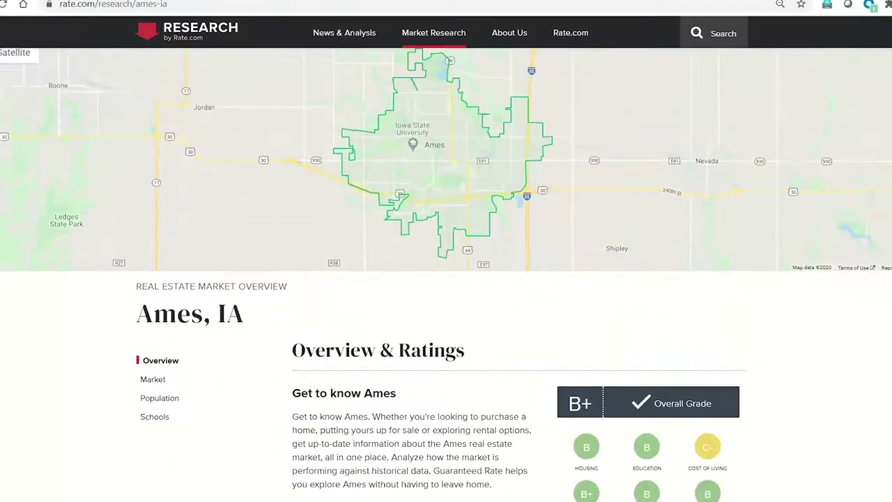
scroll(446, 274, down, 3)
scroll(446, 273, down, 5)
scroll(446, 274, down, 3)
scroll(446, 273, down, 4)
scroll(446, 274, down, 1)
Open the 14221 Buffalo, NY market report (B+ grade), select its URL, then return to research home.
click(380, 318)
text(14221)
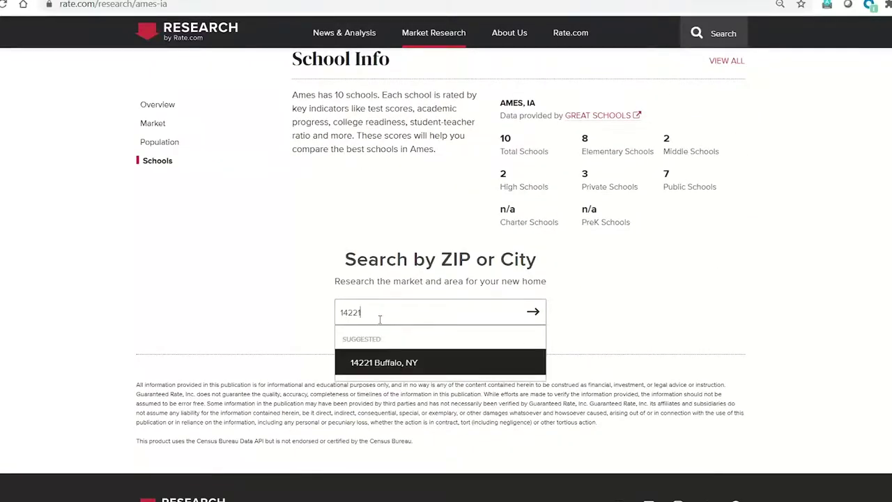
click(377, 368)
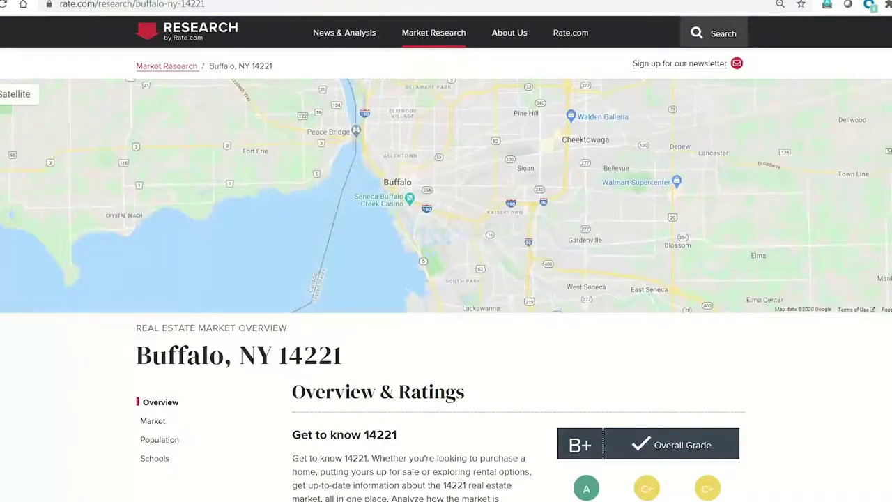
scroll(526, 335, down, 3)
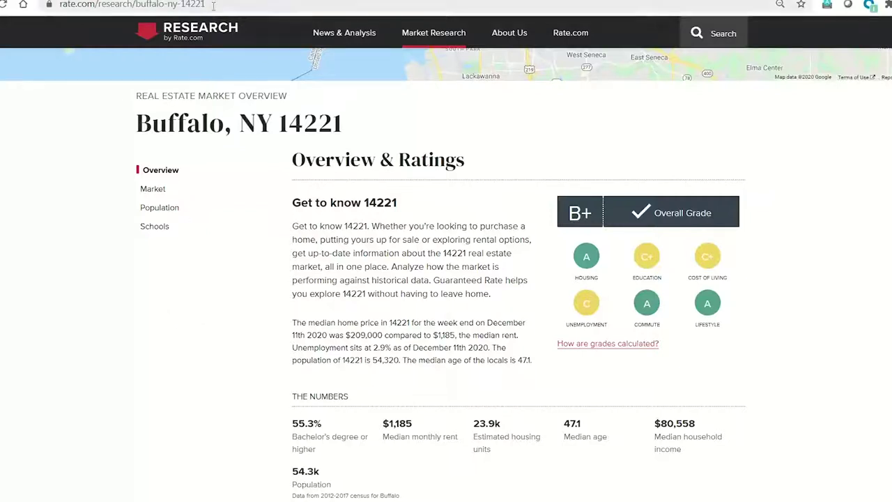
drag(214, 4, 58, 5)
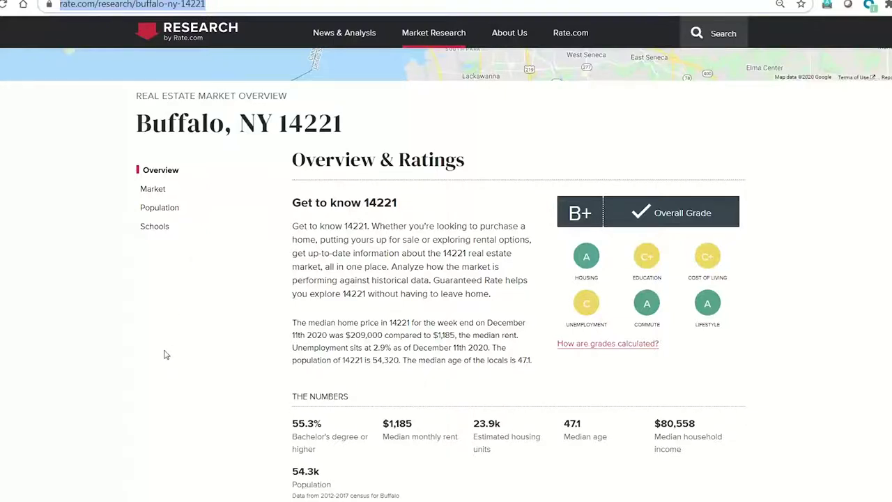
scroll(165, 354, up, 3)
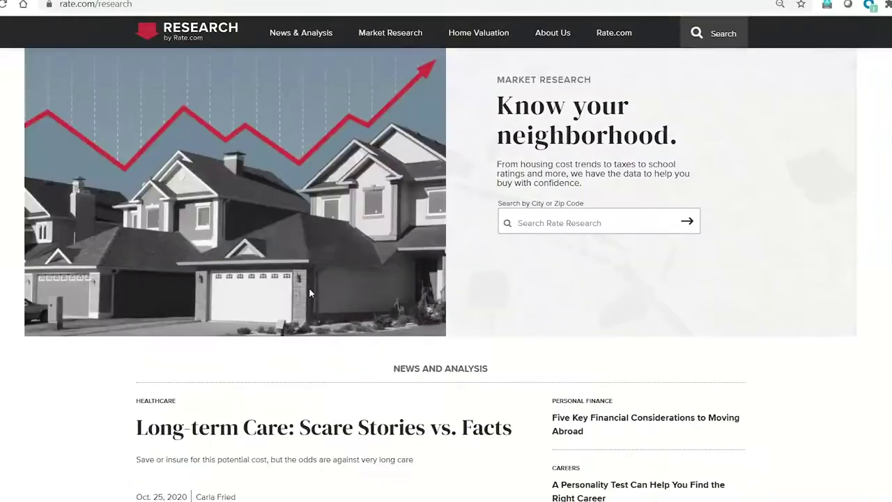
Filter News & Analysis to Personal Finance and read the student debt forgiveness article.
scroll(312, 293, down, 3)
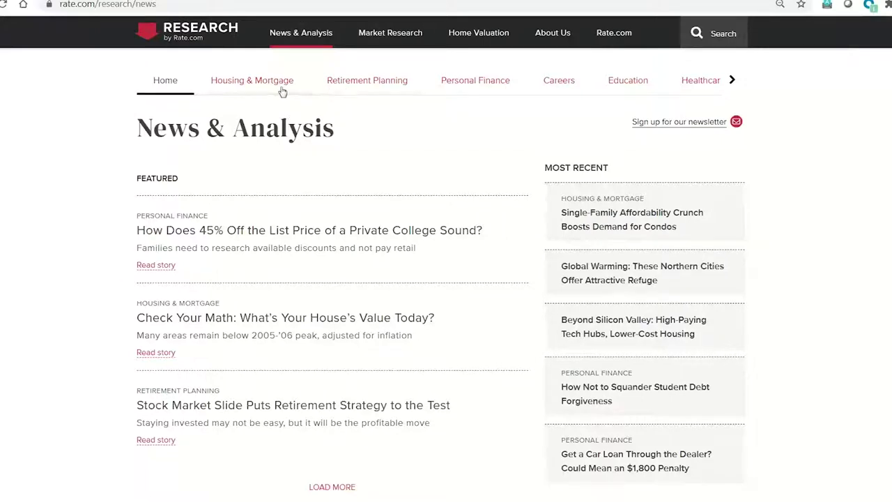
click(481, 87)
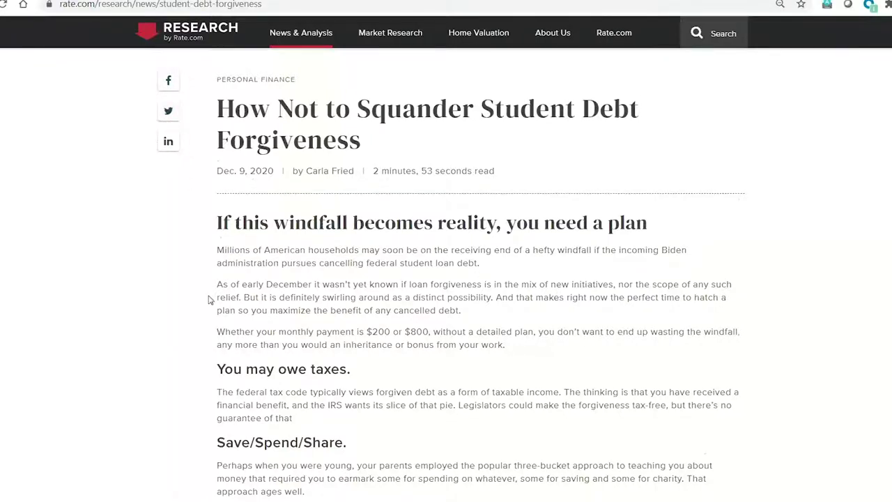
scroll(207, 298, down, 3)
scroll(209, 300, up, 2)
scroll(208, 300, up, 1)
scroll(208, 300, down, 2)
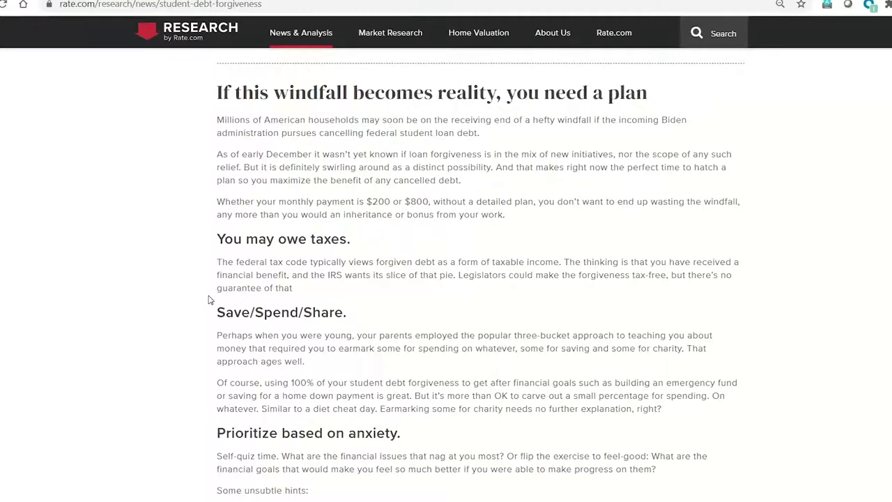
scroll(208, 300, up, 2)
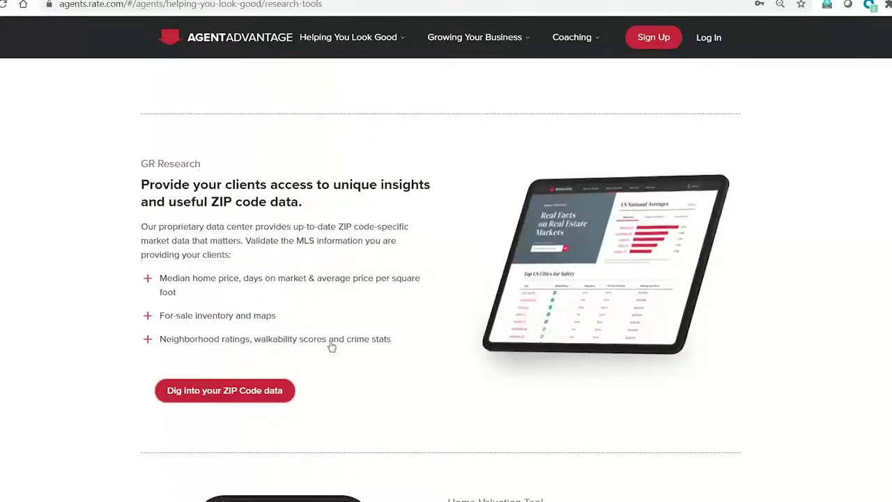
Return to the Agent Advantage home page and browse Coaching > All Videos.
scroll(331, 345, up, 5)
scroll(331, 346, up, 3)
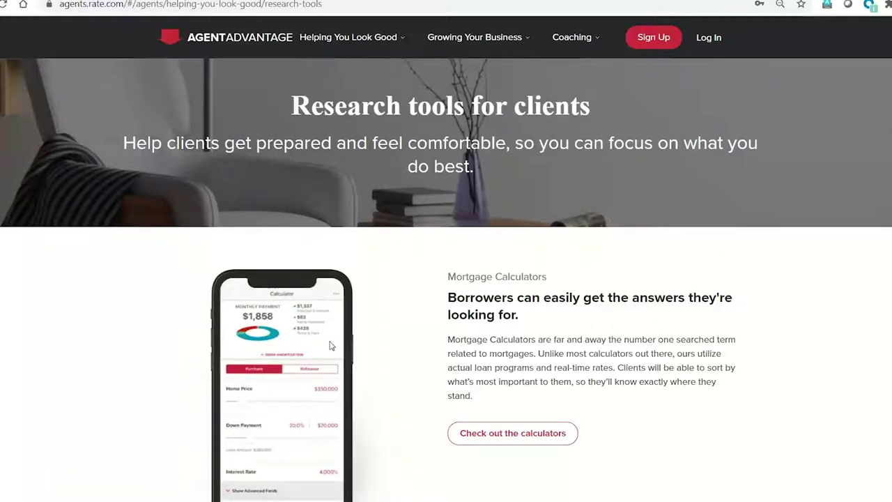
click(259, 44)
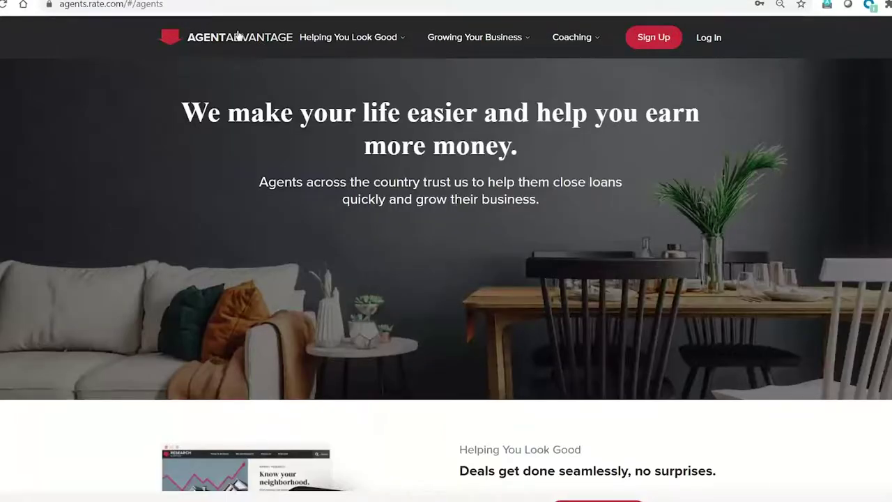
click(571, 44)
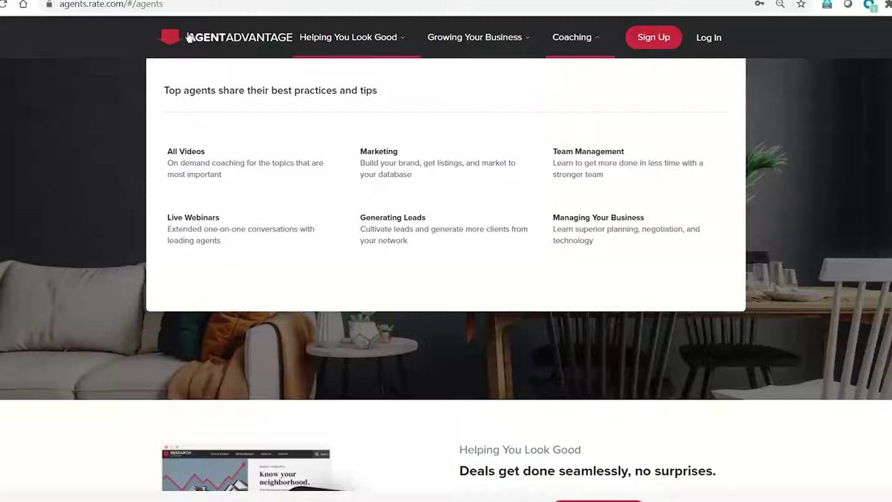
click(223, 169)
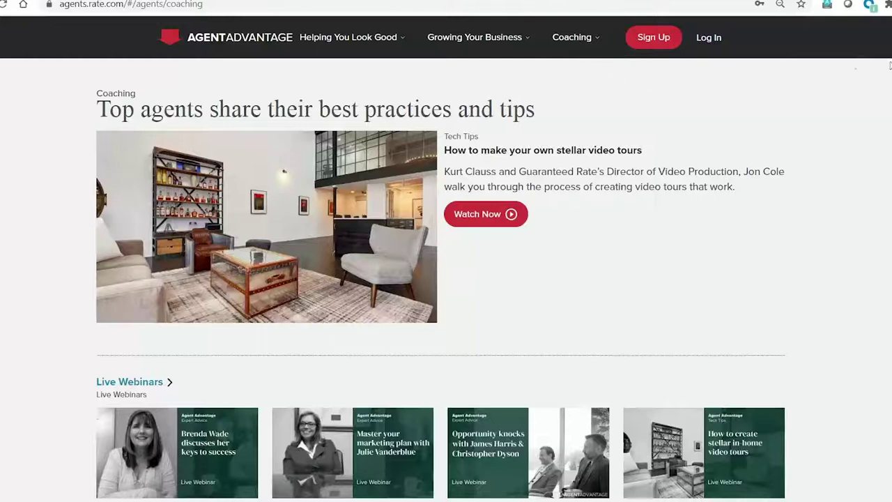
scroll(446, 279, down, 1)
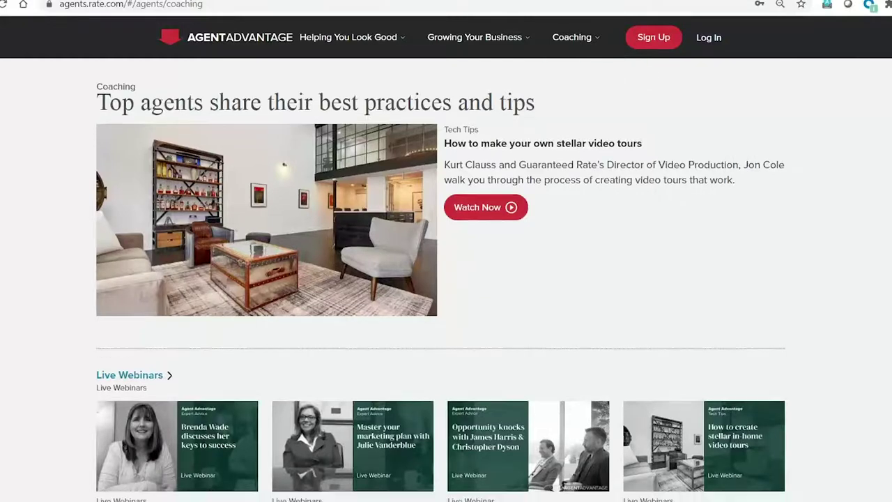
scroll(441, 279, down, 1)
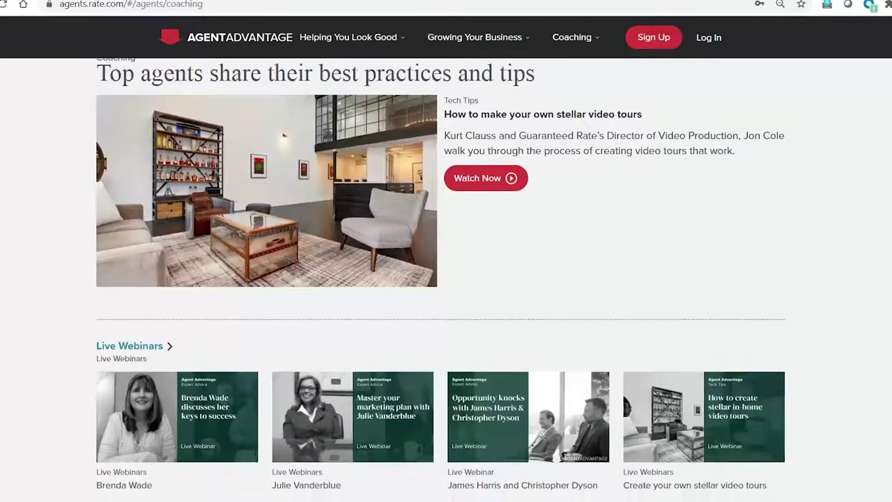
scroll(440, 279, down, 1)
scroll(441, 279, down, 2)
scroll(440, 278, down, 1)
scroll(440, 279, down, 2)
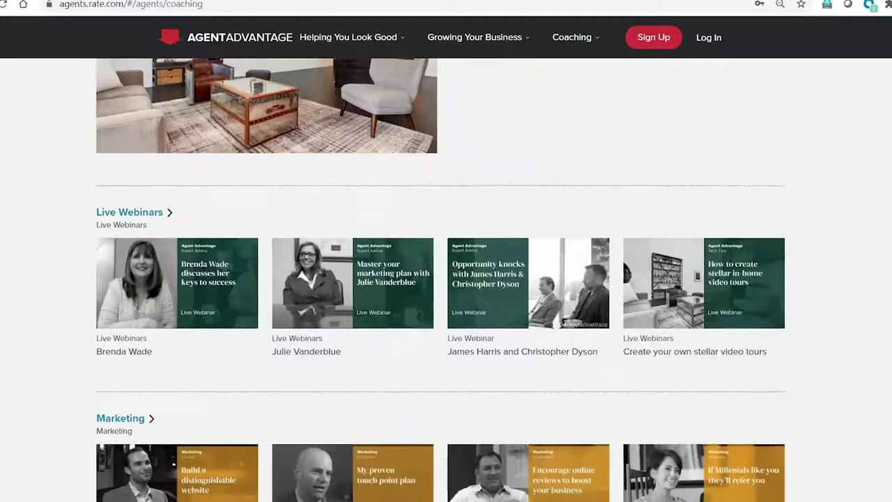
scroll(441, 279, down, 1)
scroll(441, 279, down, 2)
scroll(440, 279, down, 1)
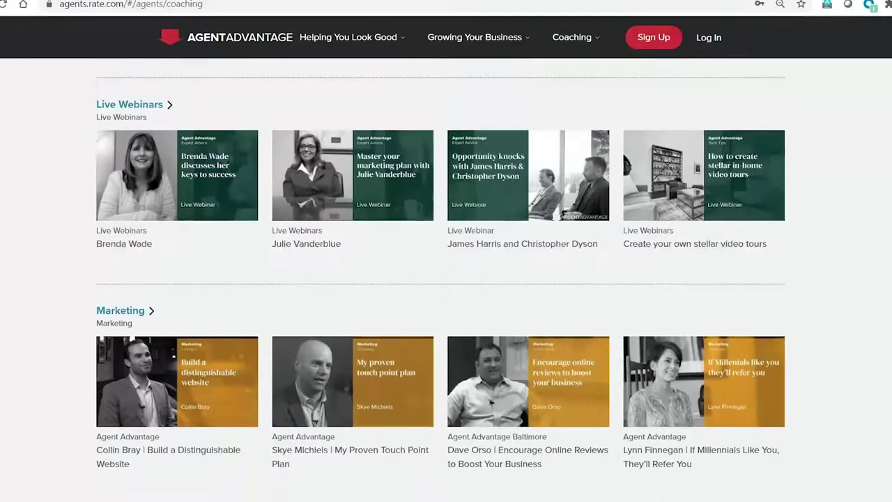
scroll(441, 279, down, 1)
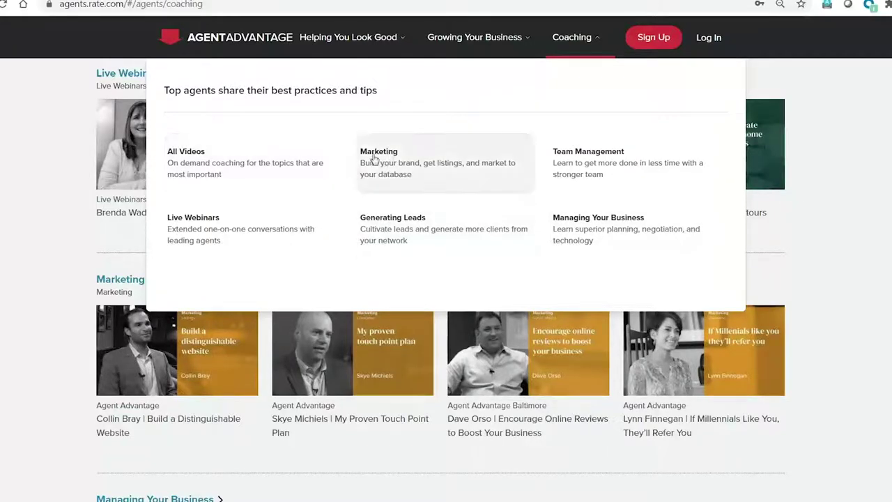
Filter coaching to Marketing videos, then switch back to All Videos and scroll the list.
click(364, 182)
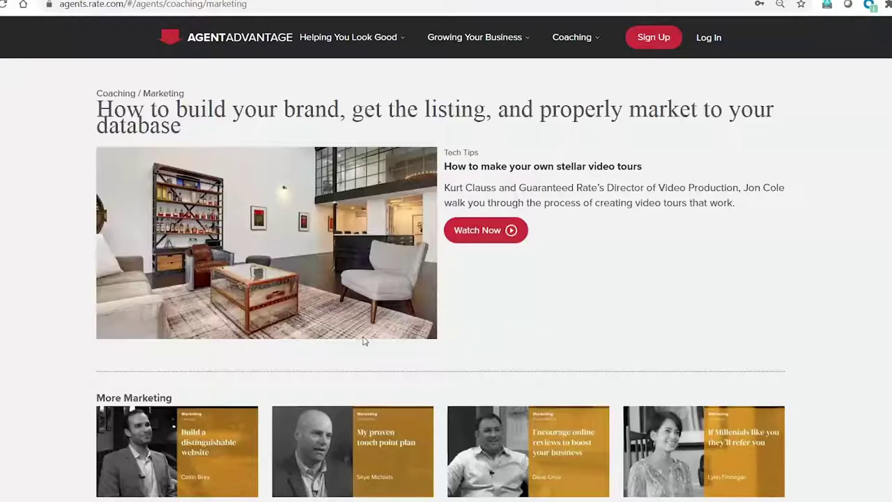
scroll(709, 271, down, 3)
scroll(711, 271, down, 1)
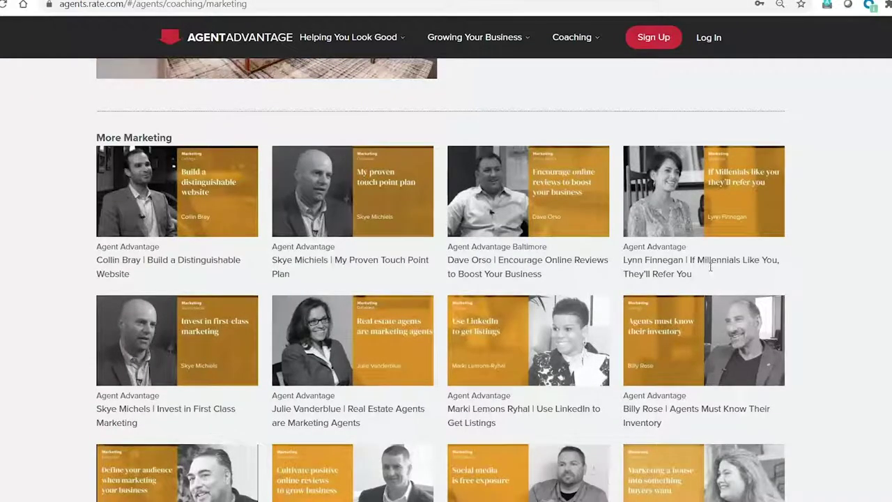
scroll(443, 289, down, 1)
scroll(444, 290, down, 2)
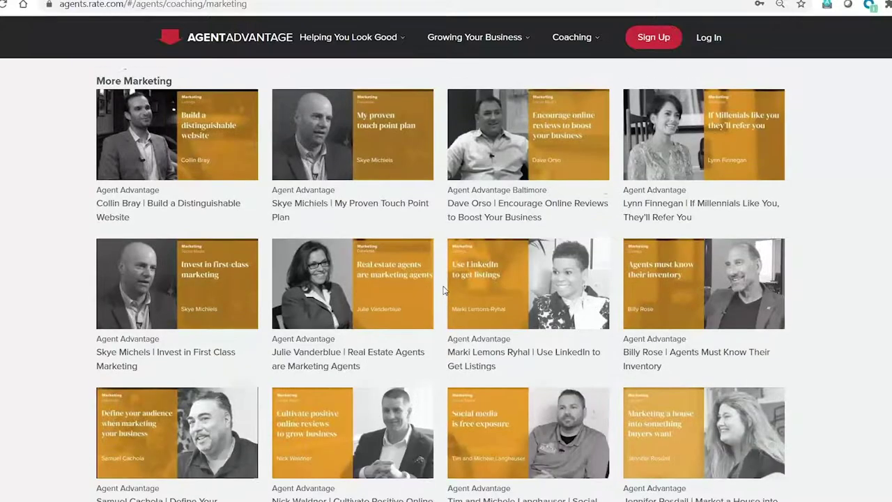
scroll(443, 289, up, 5)
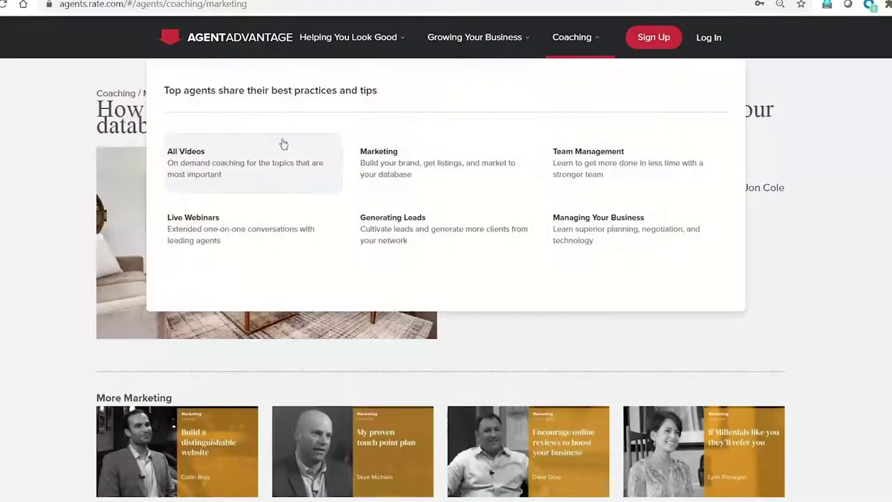
click(237, 172)
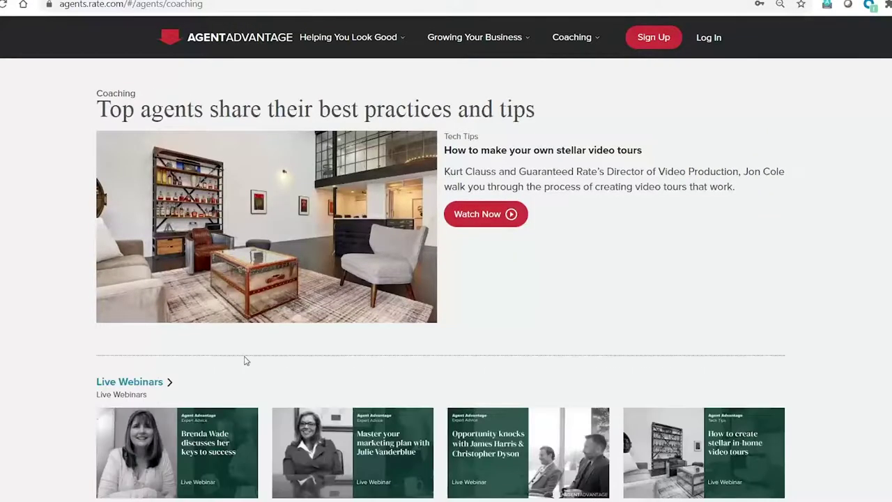
scroll(244, 360, down, 2)
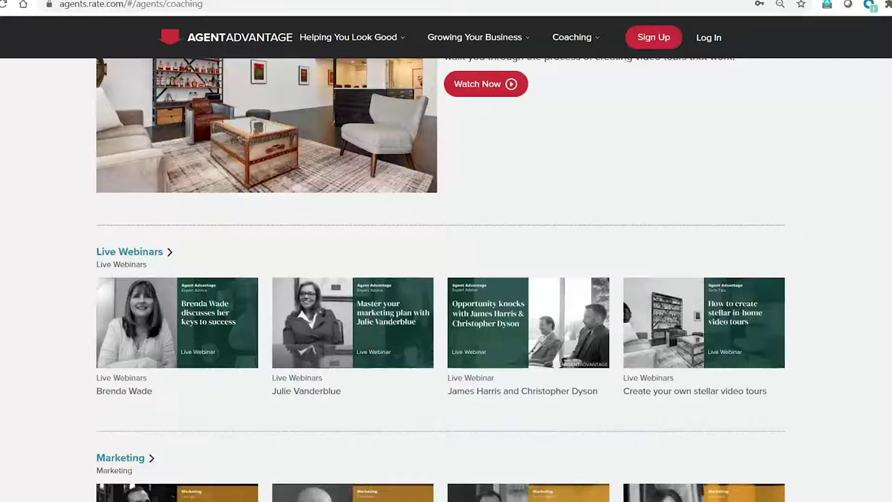
scroll(441, 279, down, 3)
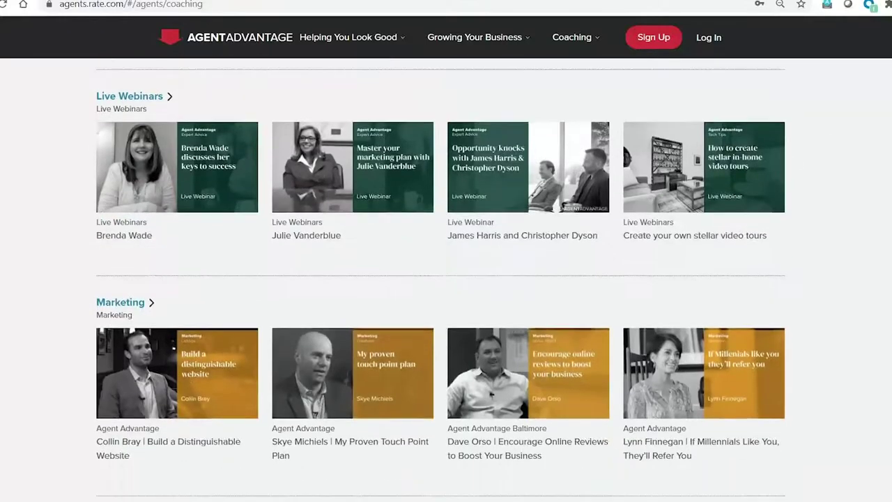
scroll(258, 459, down, 1)
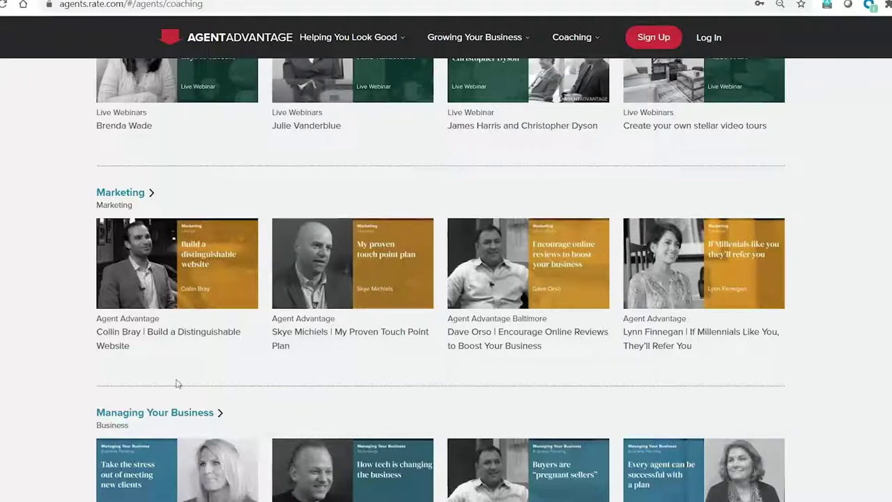
click(401, 281)
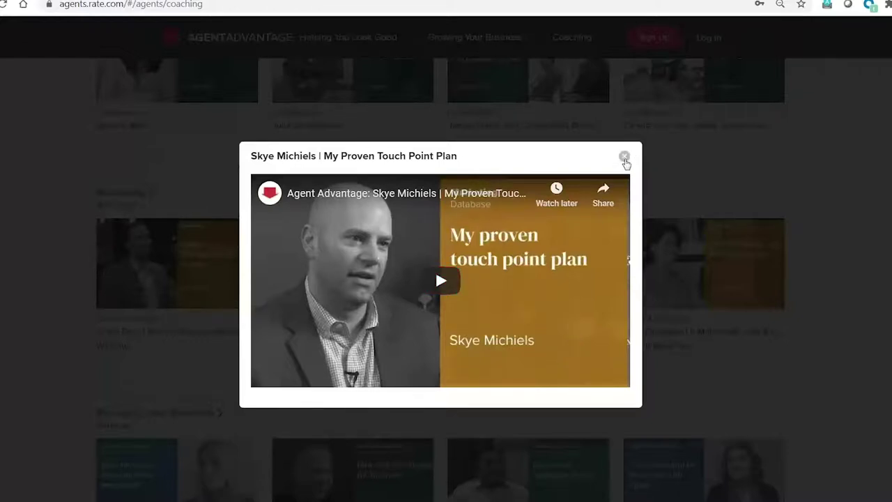
click(625, 157)
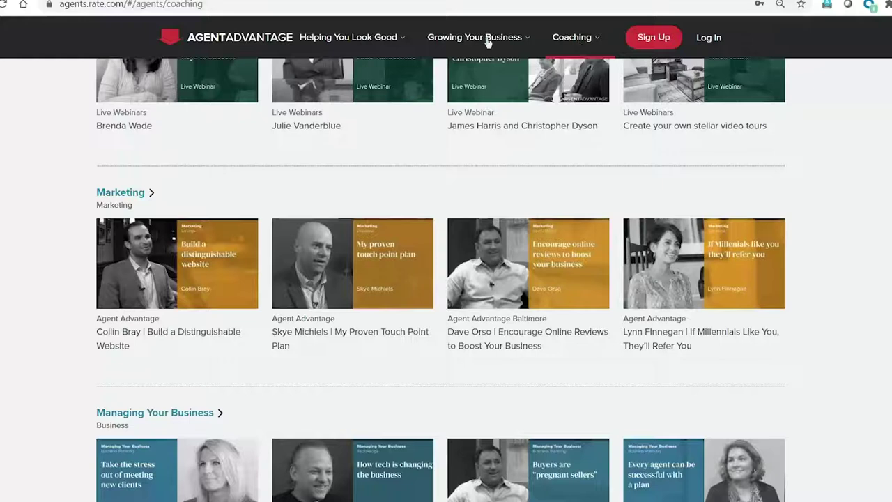
From the home page, open Growing Your Business > Tools to Win More Business and scroll to GRate Life.
click(228, 39)
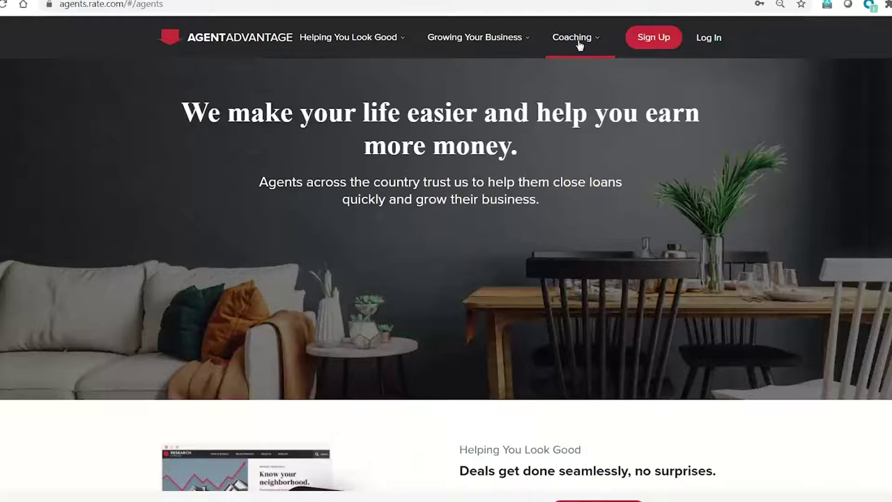
click(499, 41)
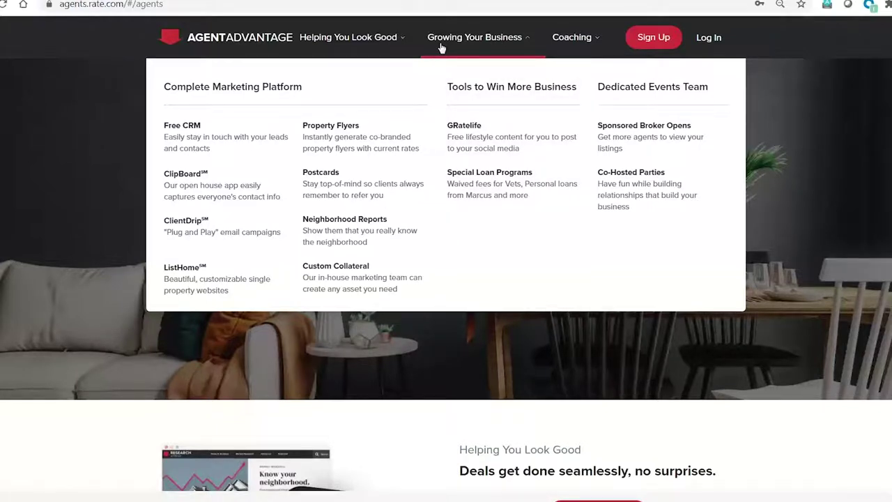
click(473, 146)
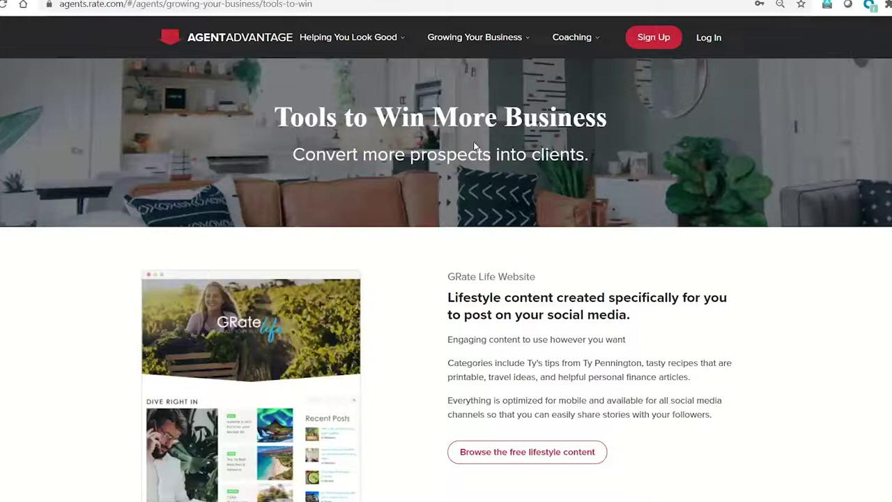
scroll(477, 163, down, 1)
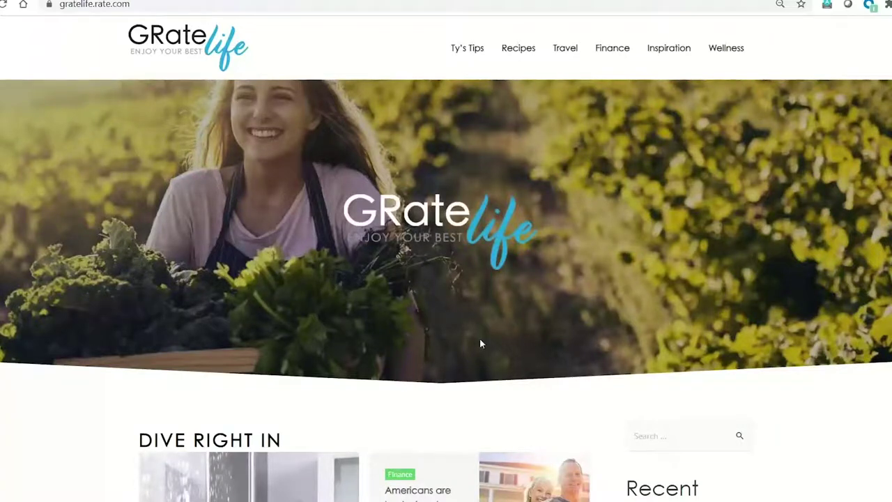
Open Ty's Tips and scroll to its home-safety articles and the Categories sidebar.
click(465, 52)
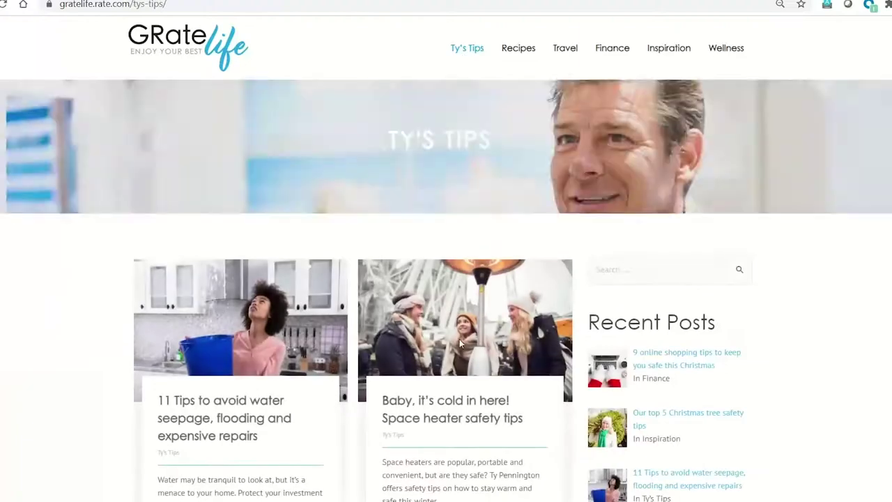
scroll(460, 345, down, 2)
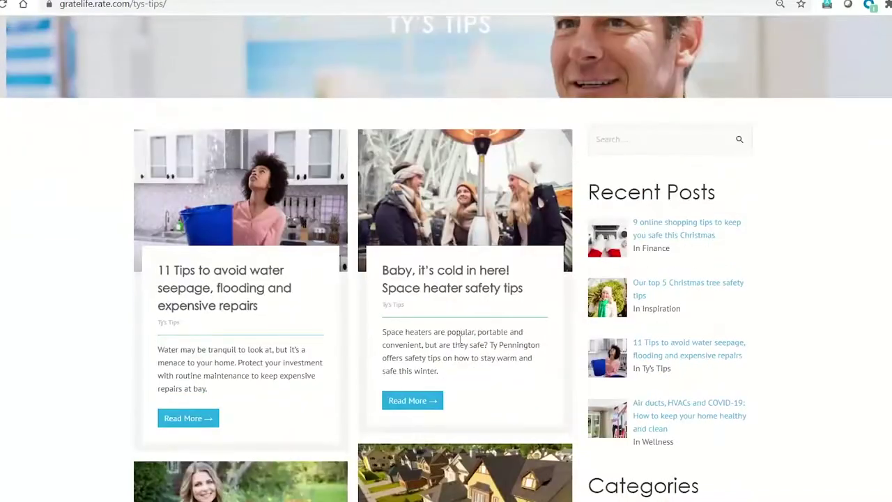
scroll(460, 344, down, 2)
scroll(460, 344, down, 2)
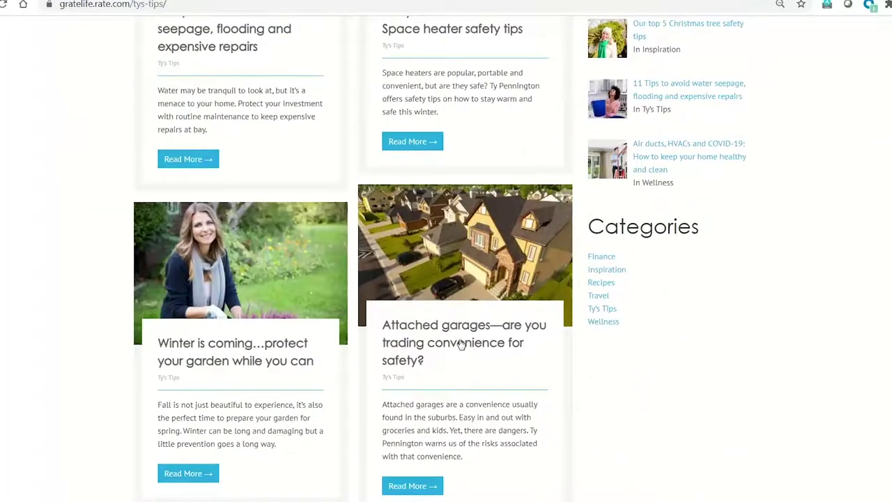
scroll(460, 344, up, 2)
scroll(460, 344, up, 3)
scroll(460, 345, up, 1)
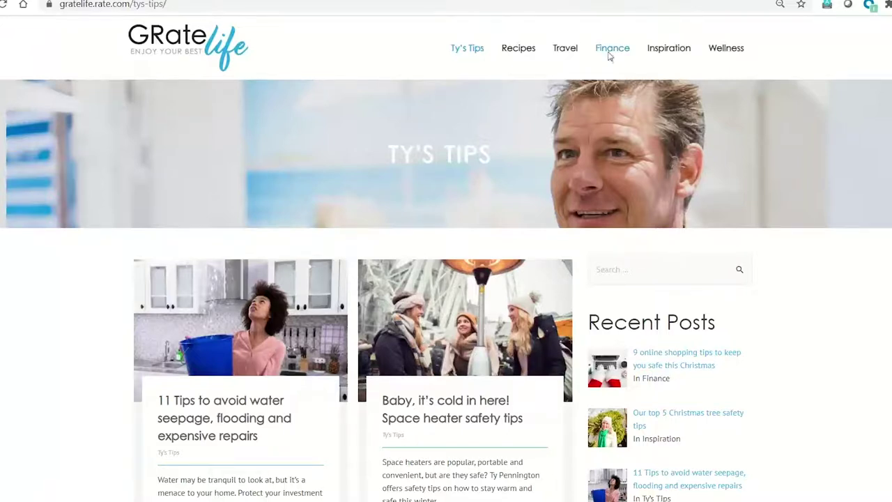
scroll(578, 267, down, 4)
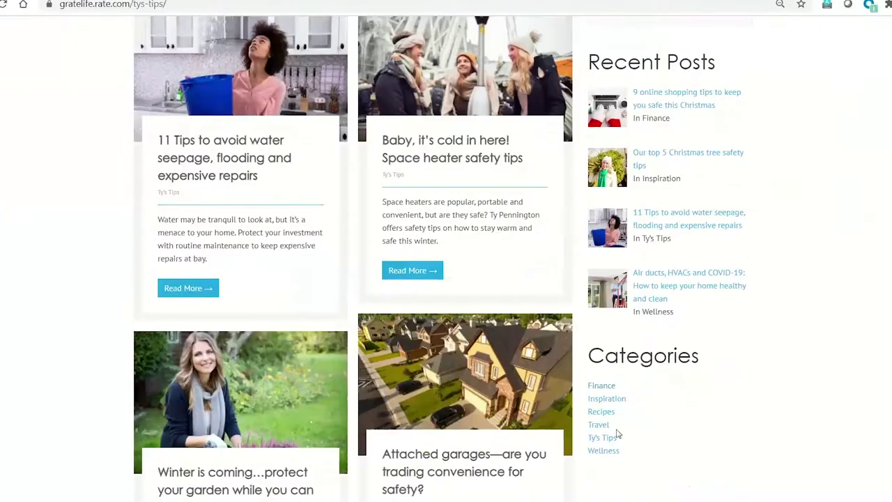
Read the 'Americans are hunkering down' Finance article, then return to Finance and scroll to the WFH posts.
click(600, 386)
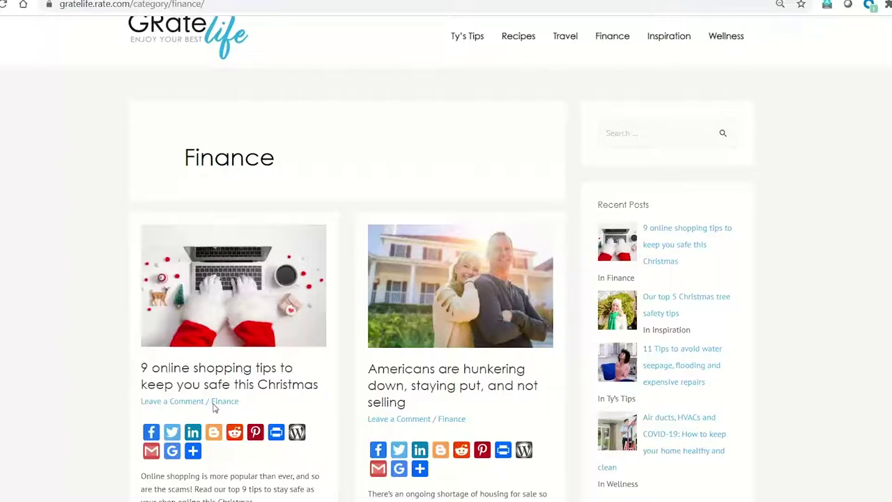
click(457, 309)
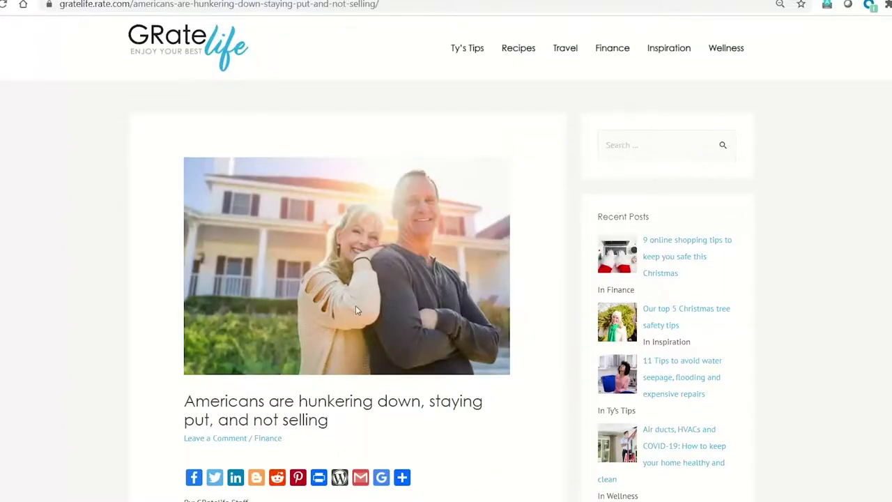
scroll(358, 309, down, 4)
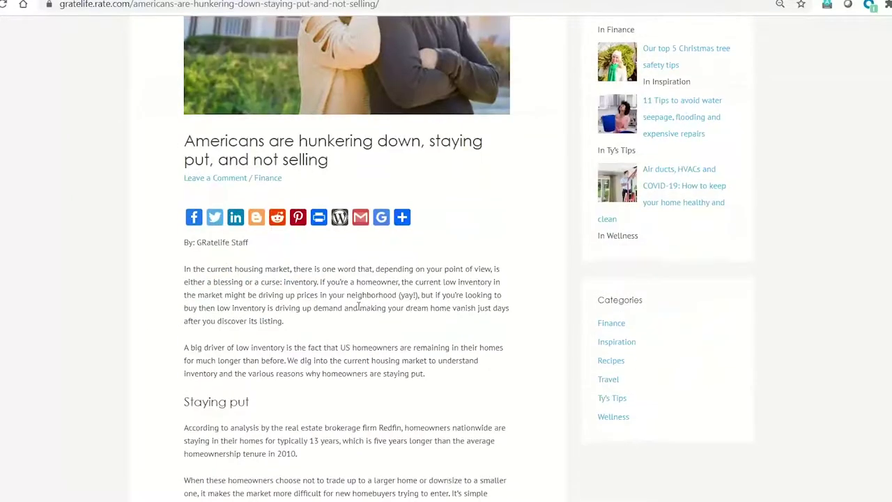
scroll(358, 309, up, 2)
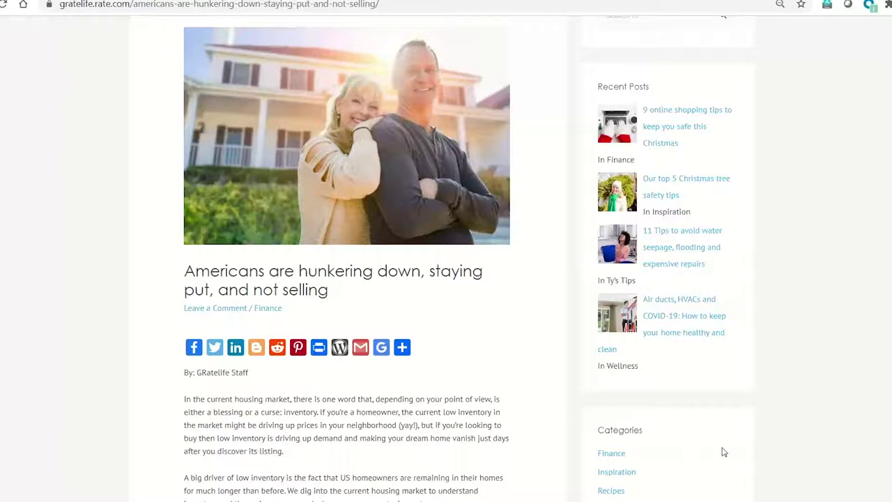
click(616, 461)
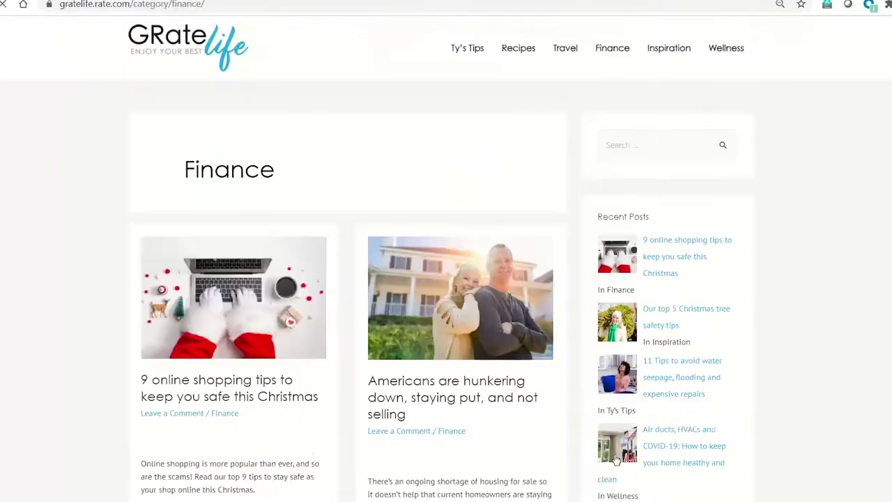
scroll(465, 404, down, 1)
scroll(465, 404, down, 5)
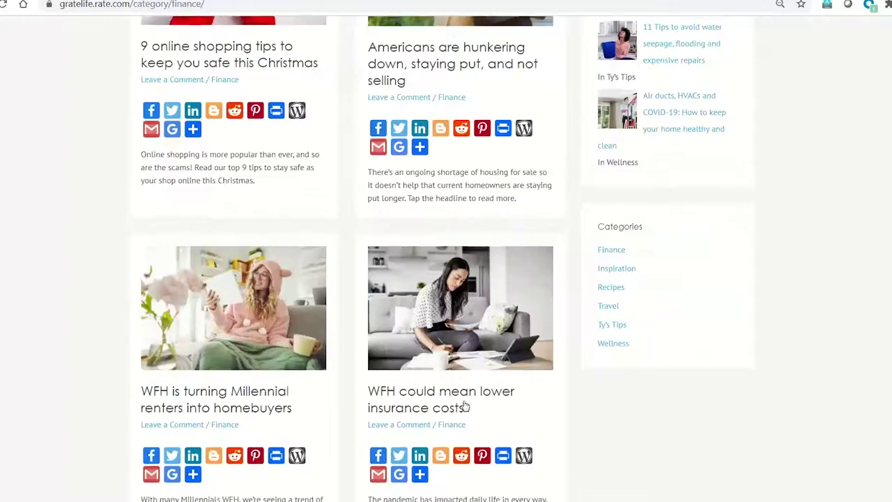
scroll(453, 293, down, 2)
Open the 'WFH could mean lower insurance costs' article and scroll down to its share icon.
click(451, 281)
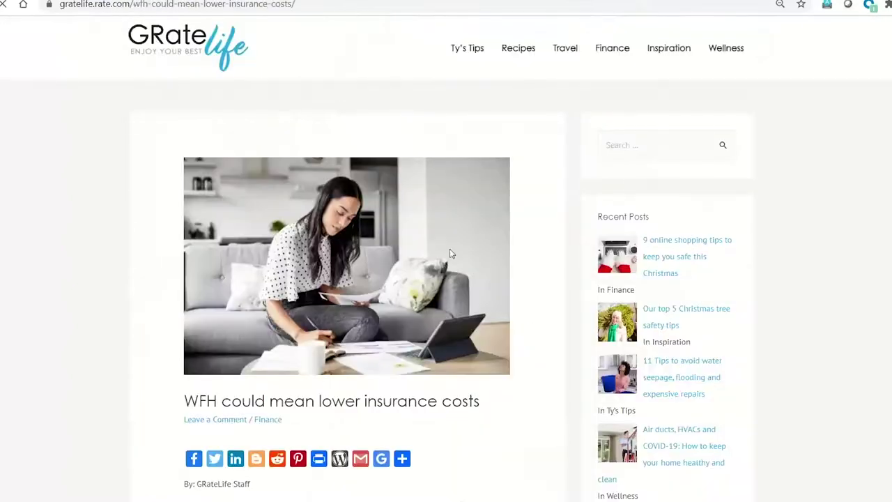
scroll(450, 254, down, 2)
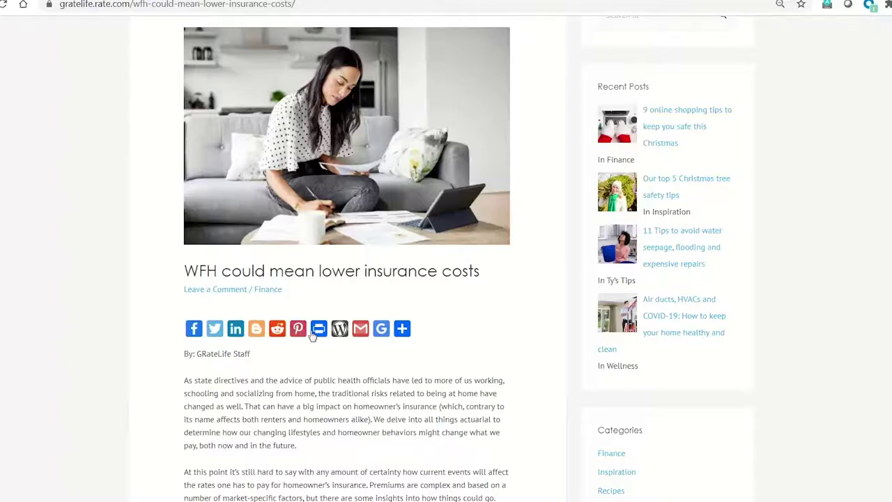
mouse_move(402, 459)
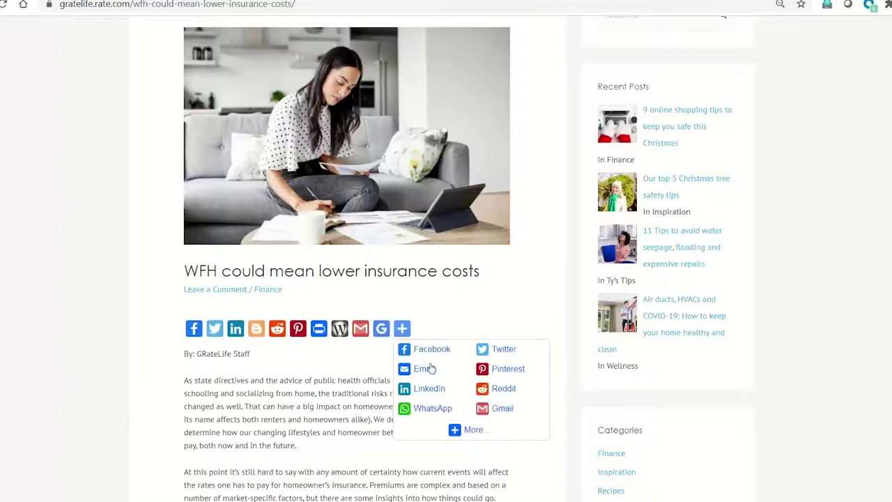
Browse the full AddToAny share services list, then close it to return to the article.
click(458, 432)
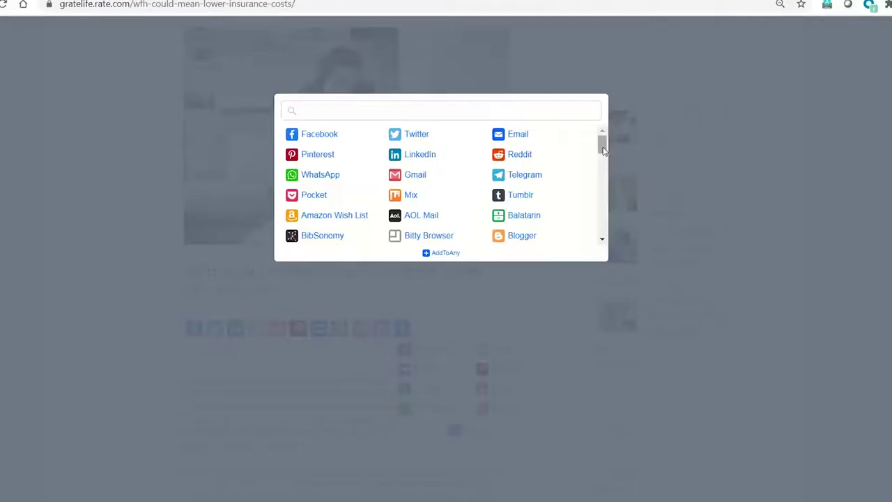
drag(604, 154, 604, 196)
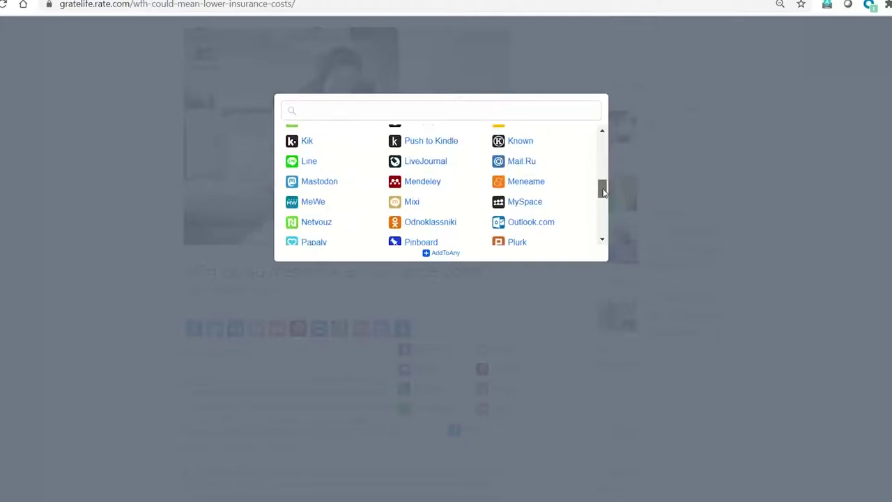
click(745, 200)
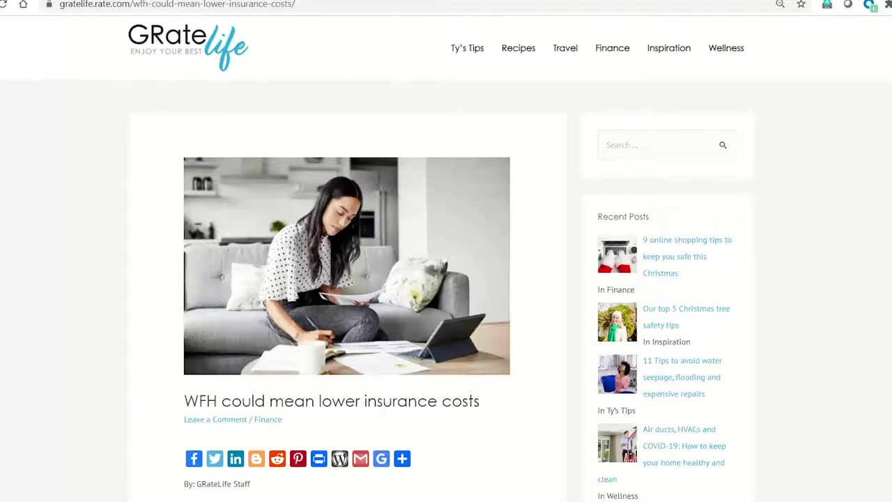
Browse the recipe posts in GRateLife's Recipes section.
click(520, 48)
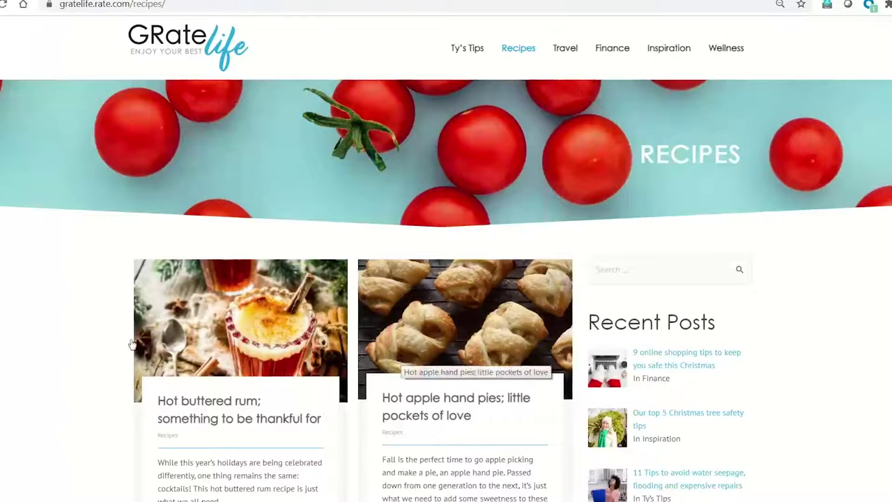
scroll(74, 335, down, 2)
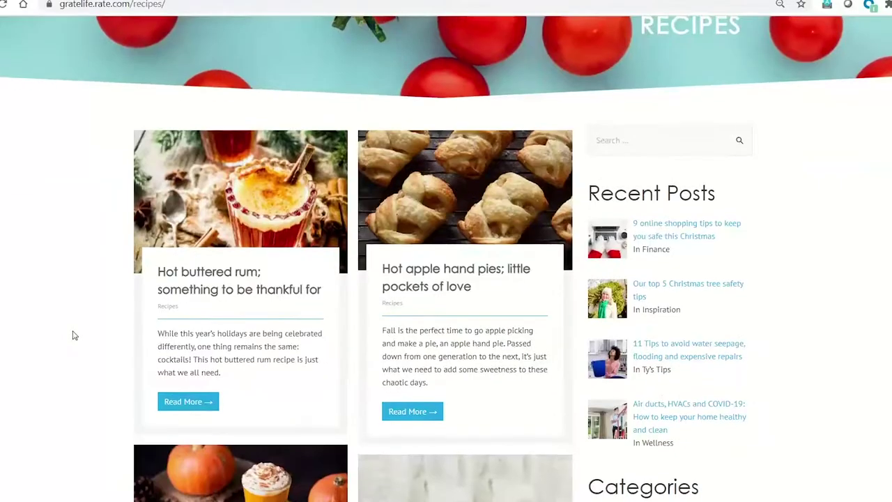
scroll(74, 335, up, 2)
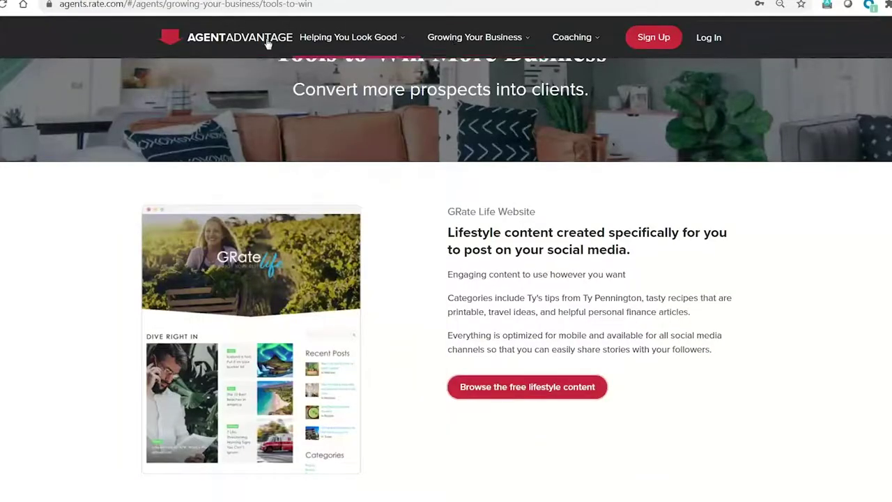
Return to the Agent Advantage home page using the AgentAdvantage header logo.
click(252, 39)
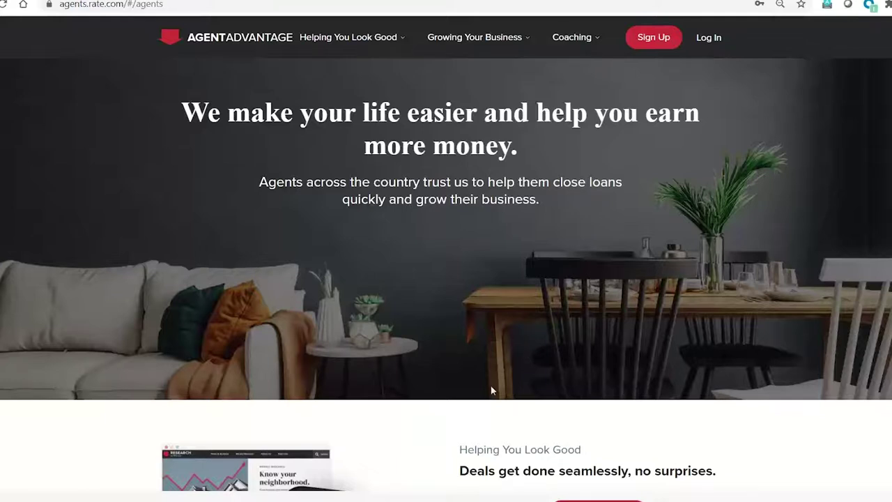
Sign in with the autofilled credentials and review the dashboard's deal pipeline and deals in progress.
click(712, 39)
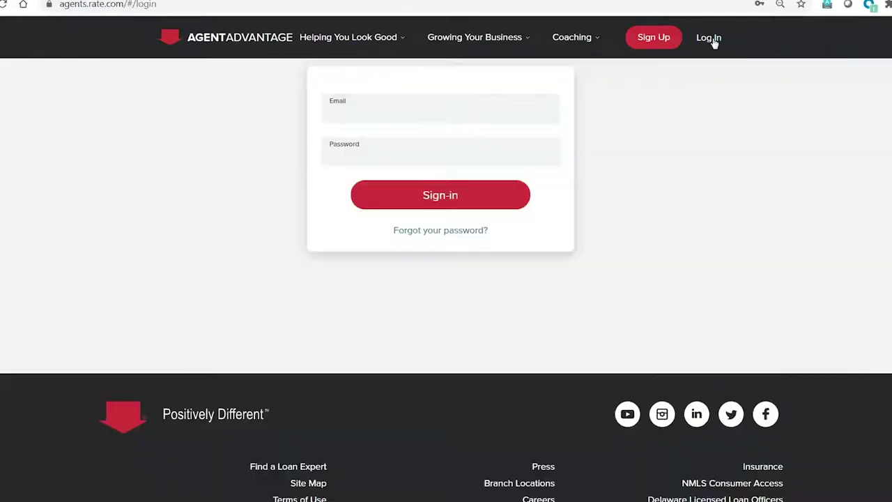
click(425, 194)
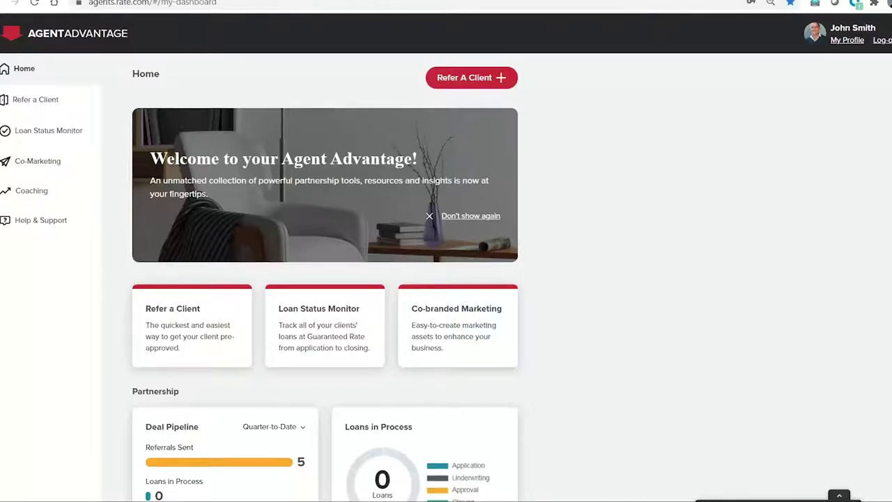
scroll(446, 278, down, 2)
scroll(446, 279, down, 1)
scroll(271, 361, down, 1)
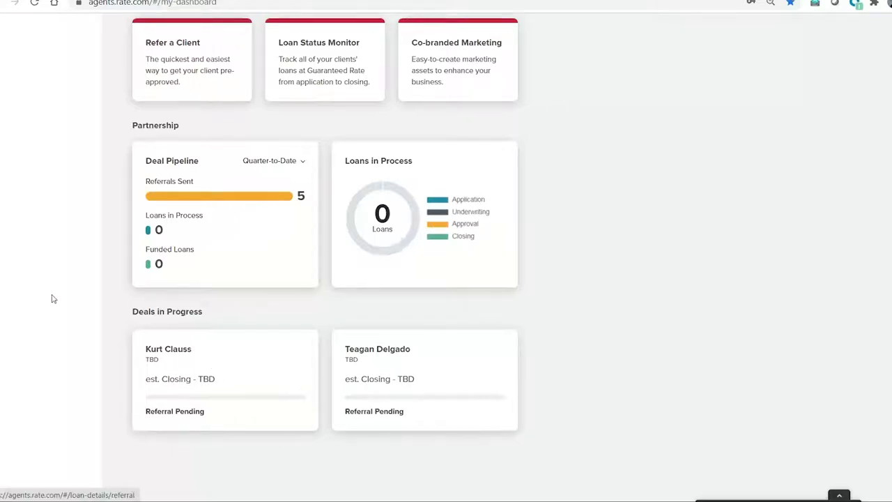
scroll(51, 298, up, 2)
scroll(60, 253, up, 1)
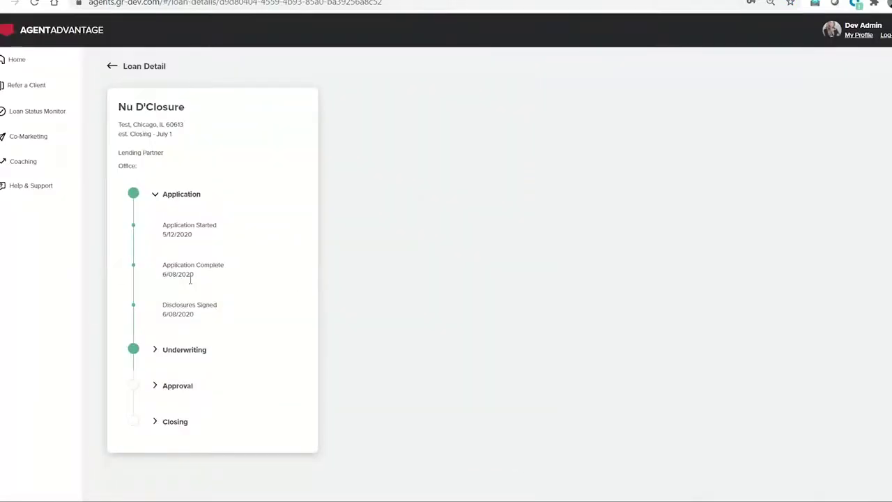
Expand the Underwriting, Approval and Closing stages of the loan timeline.
click(156, 350)
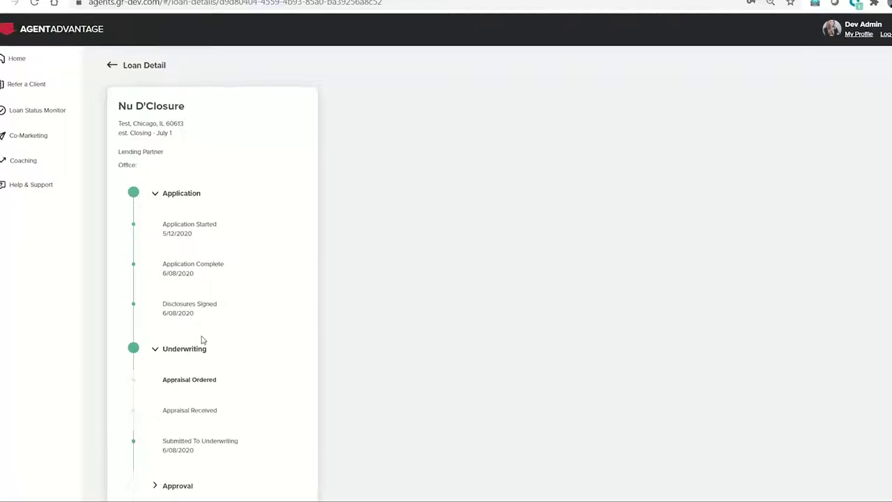
scroll(202, 339, down, 2)
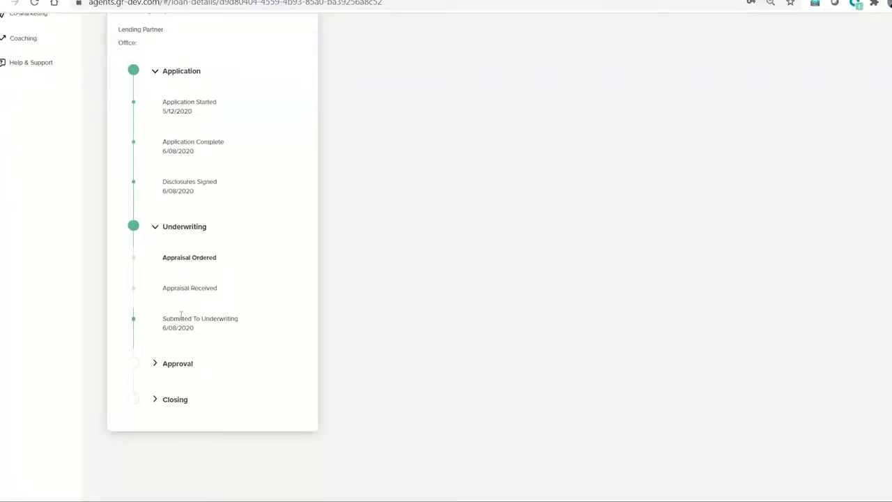
click(156, 364)
scroll(156, 362, down, 2)
click(155, 347)
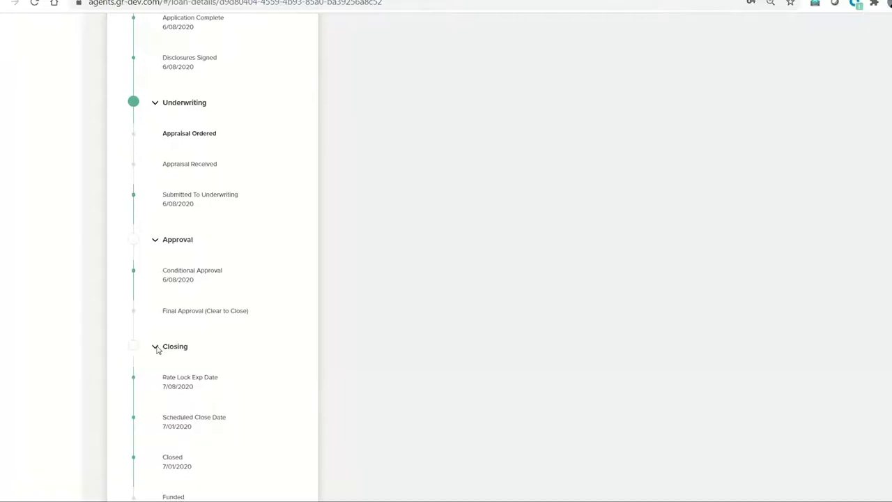
scroll(157, 350, down, 2)
Collapse the Underwriting and Closing stages again.
scroll(157, 350, up, 3)
scroll(157, 349, up, 2)
scroll(157, 346, up, 1)
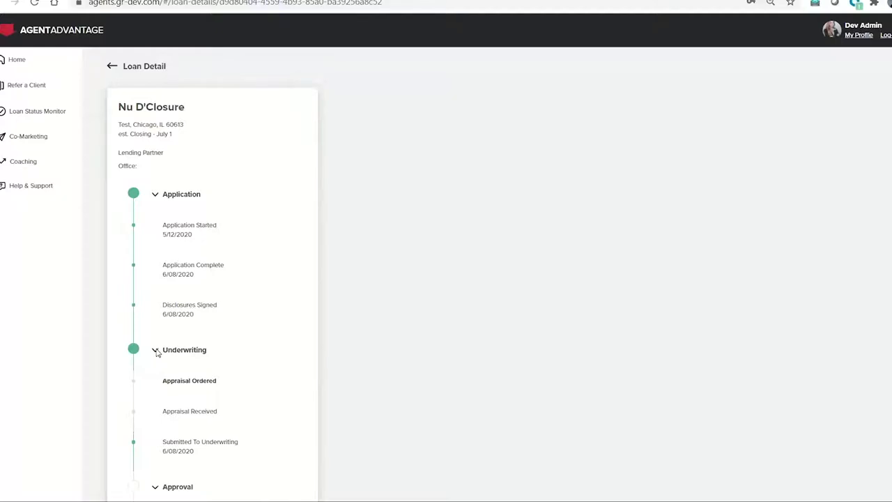
click(155, 350)
scroll(154, 363, down, 2)
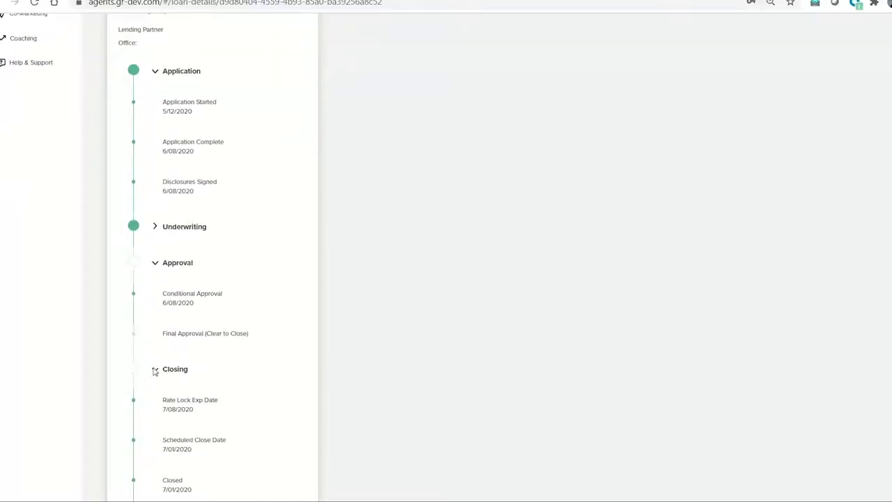
click(154, 370)
scroll(155, 372, up, 2)
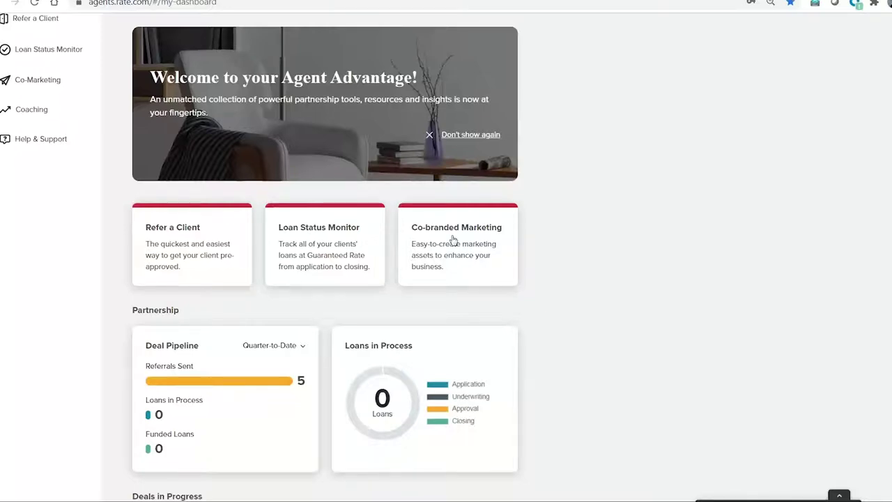
Open Co-branded Marketing's CRM Contacts list and check one contact's ••• actions menu.
click(453, 240)
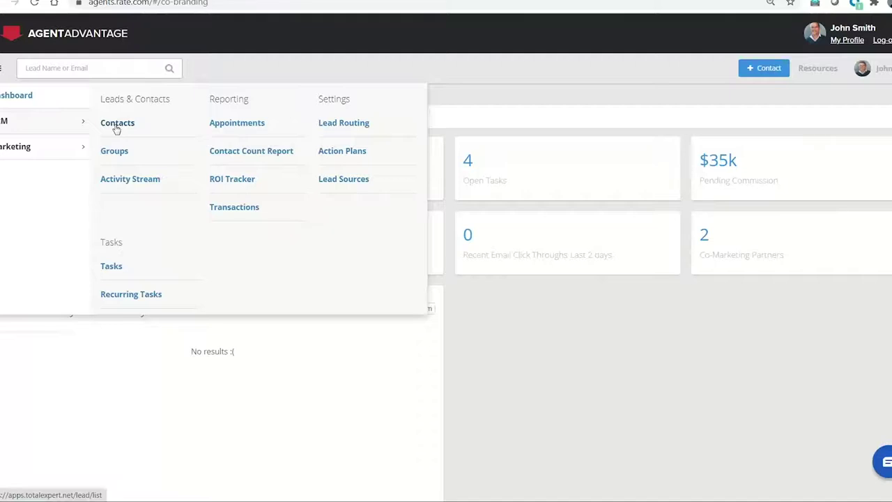
click(116, 130)
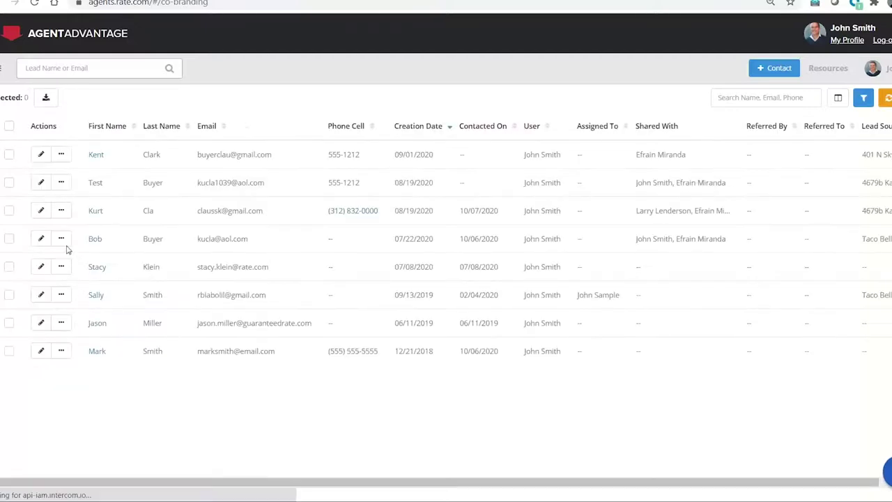
click(62, 239)
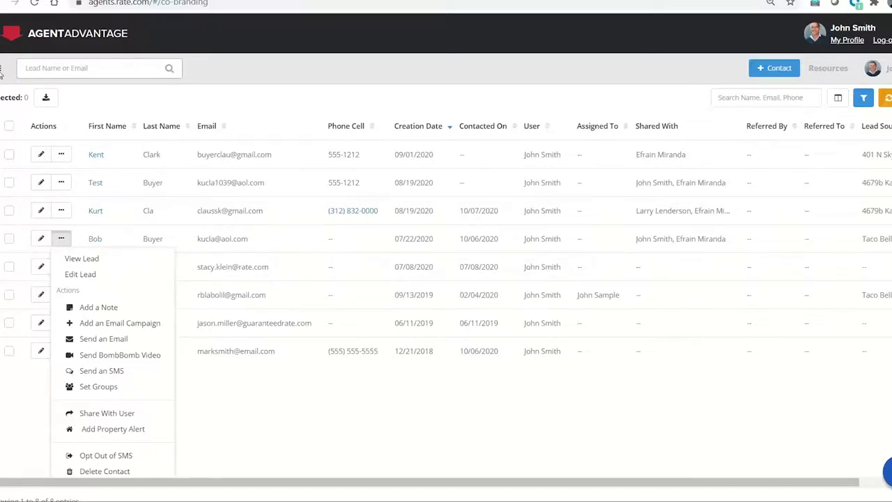
click(2, 69)
mouse_move(4, 122)
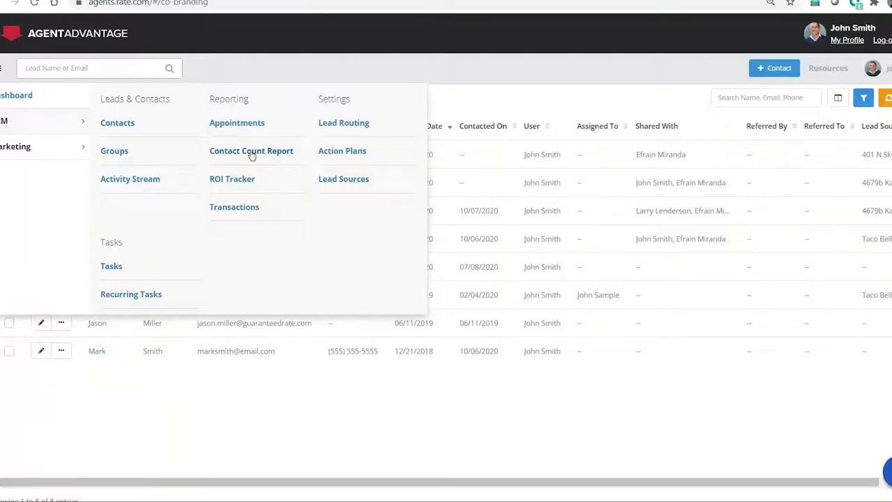
Navigate through the CRM and Marketing menus to the email drip campaigns list.
click(252, 154)
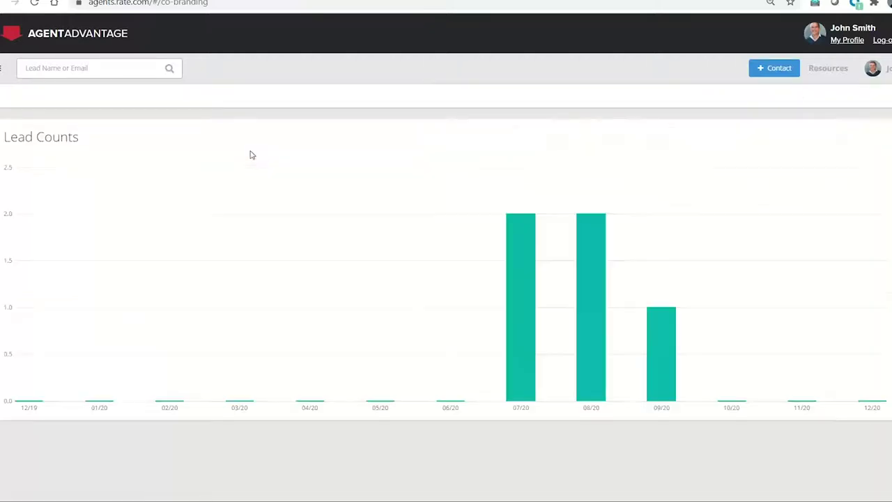
click(1, 69)
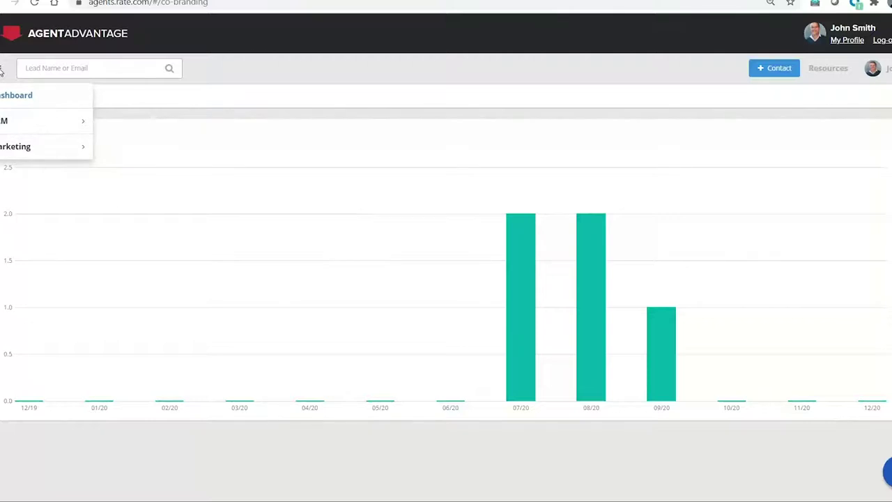
click(10, 123)
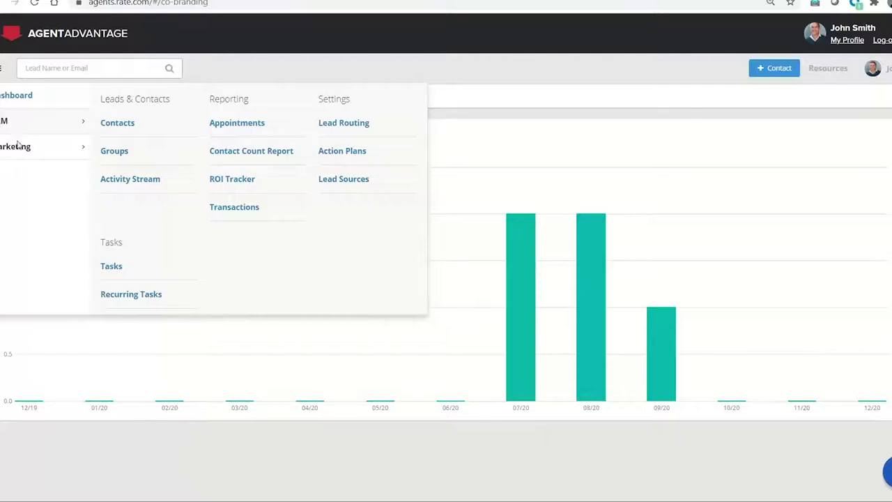
click(17, 145)
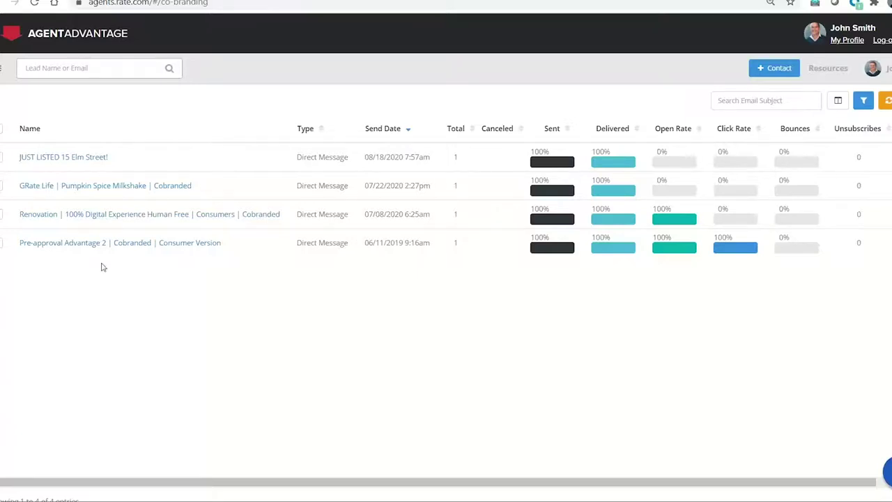
click(1, 69)
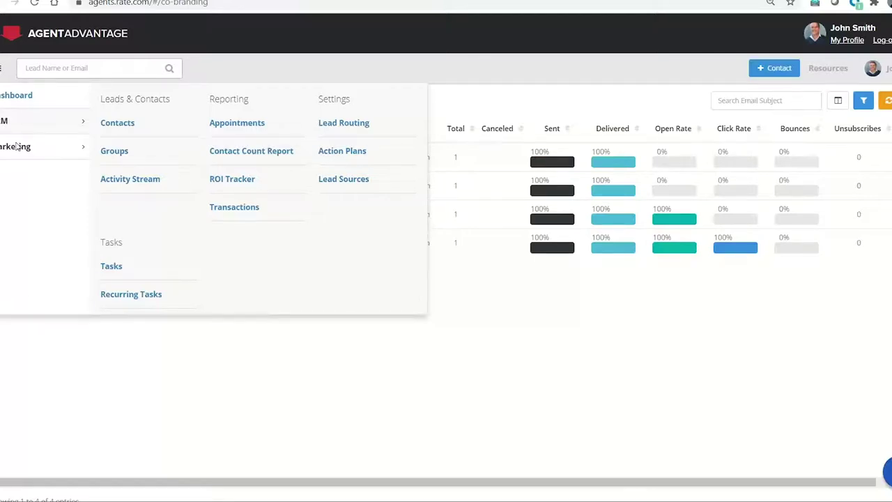
click(19, 147)
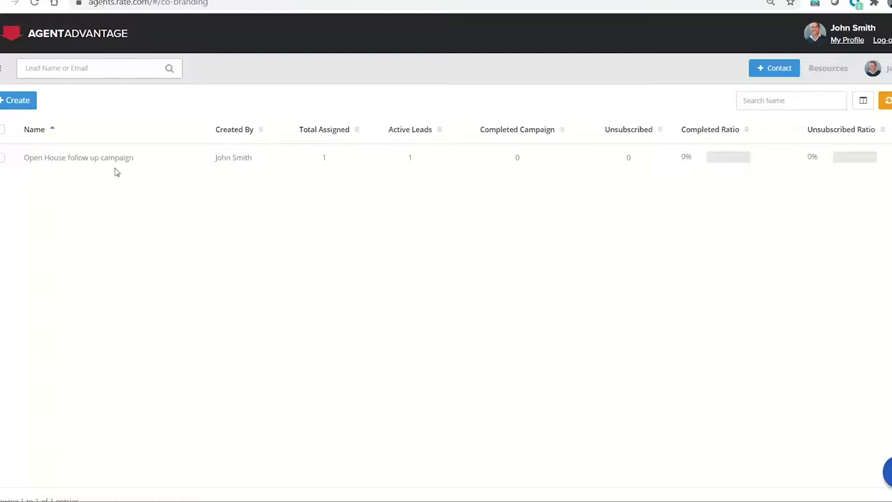
Select and view the Open House follow up campaign and its four emails.
click(2, 157)
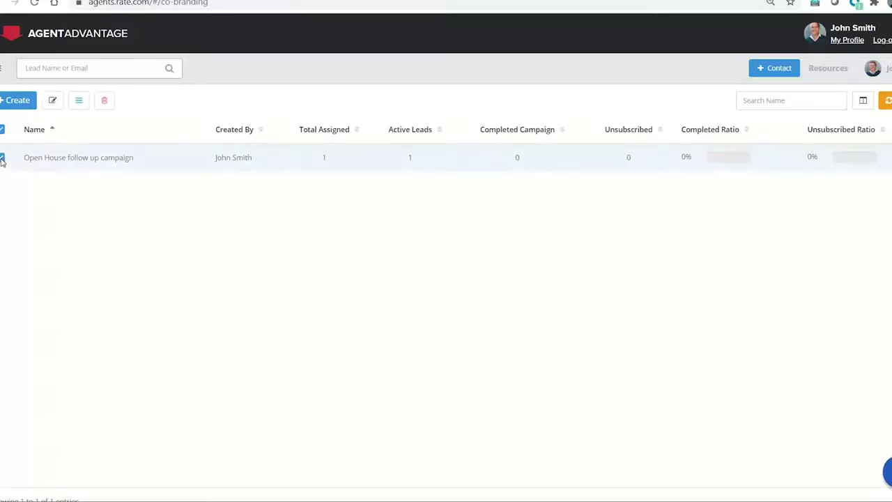
click(78, 102)
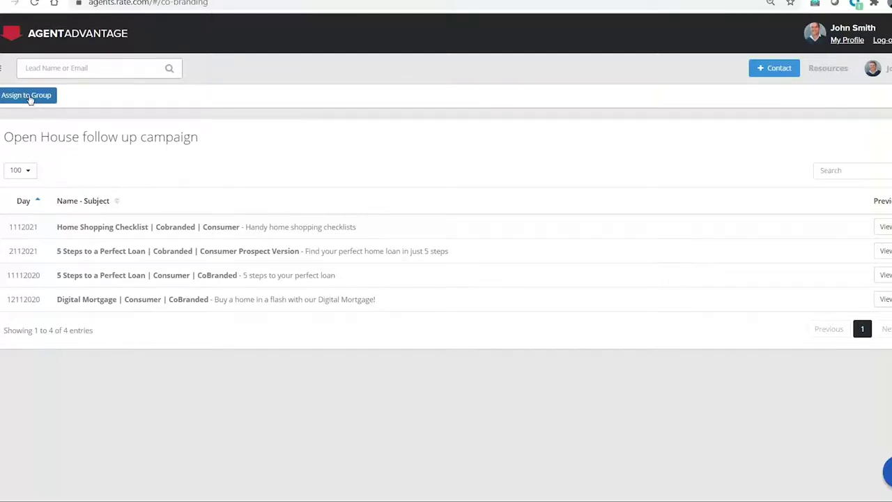
click(1, 70)
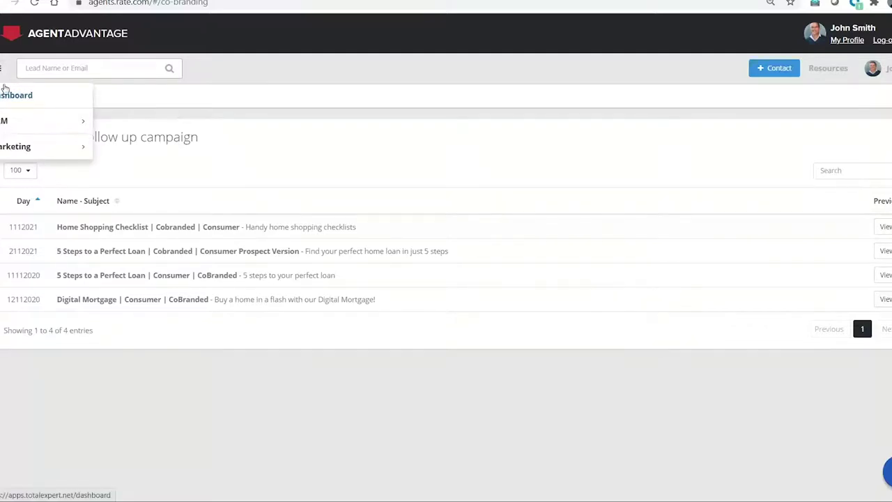
Go from the home dashboard to Co-branded Marketing and filter templates to Print Flyers.
click(67, 35)
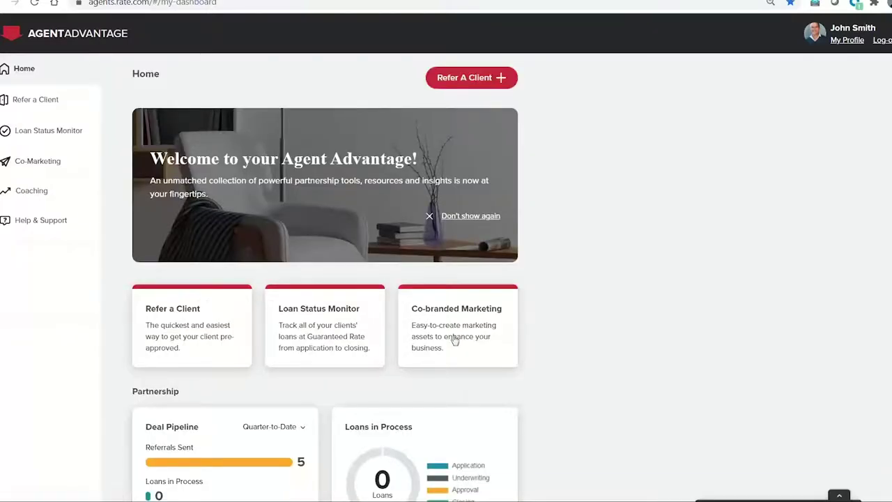
click(454, 338)
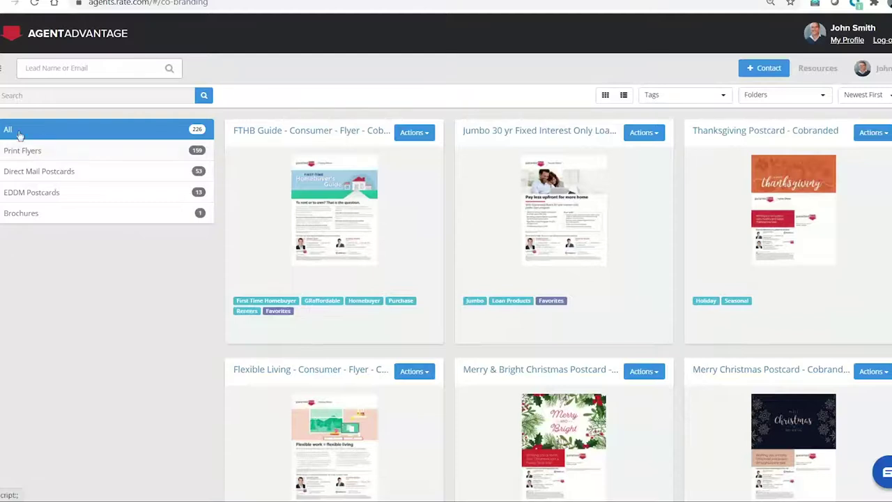
click(30, 155)
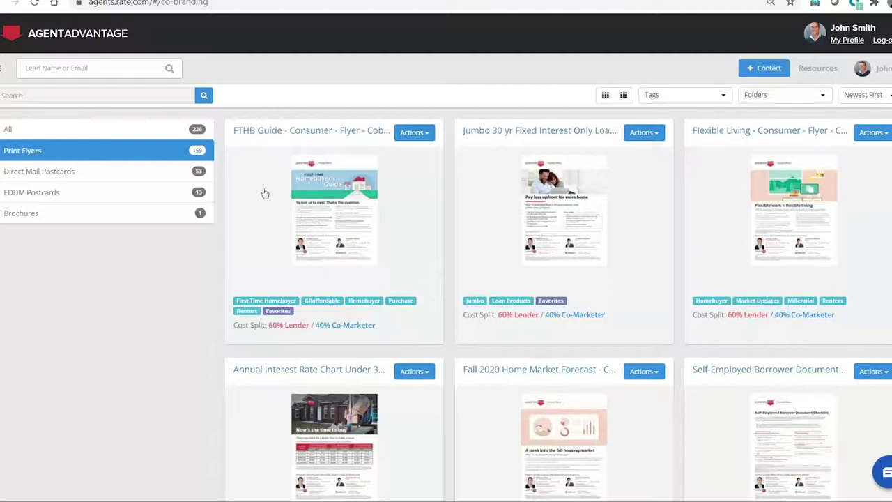
Show all 226 templates and scroll through the catalog.
click(21, 133)
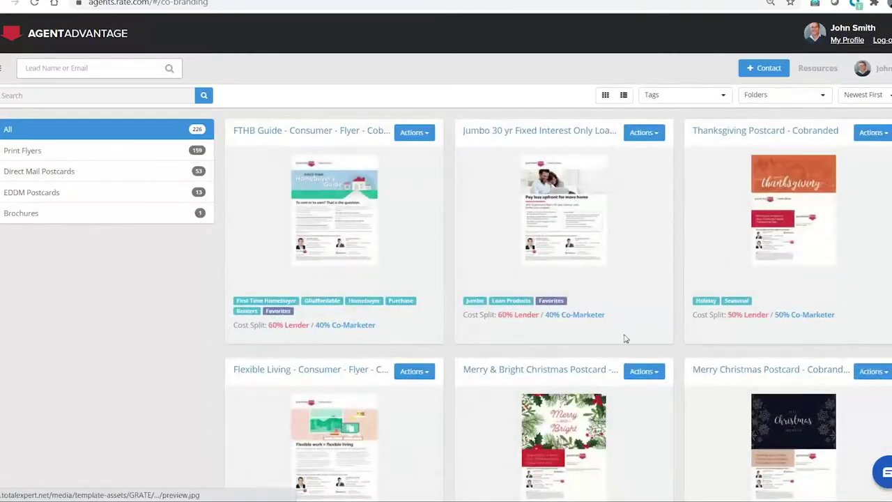
scroll(626, 328, down, 3)
scroll(625, 333, down, 4)
scroll(624, 338, down, 3)
scroll(623, 338, down, 5)
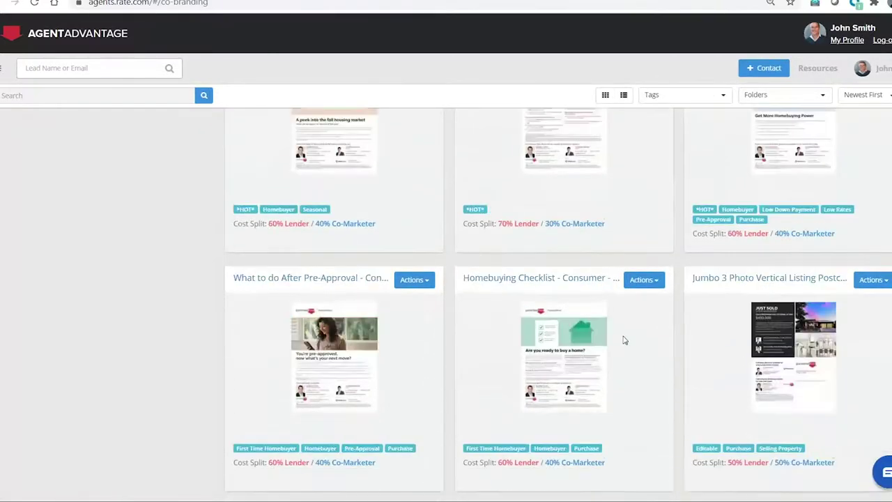
scroll(624, 338, down, 1)
scroll(624, 338, up, 5)
scroll(623, 338, up, 5)
scroll(624, 338, up, 1)
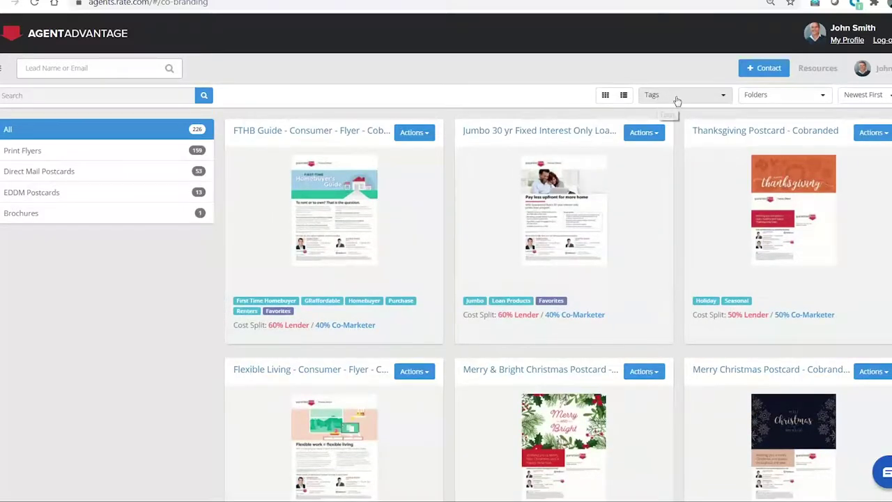
Filter the template catalog to the Property Flyer tag.
click(721, 96)
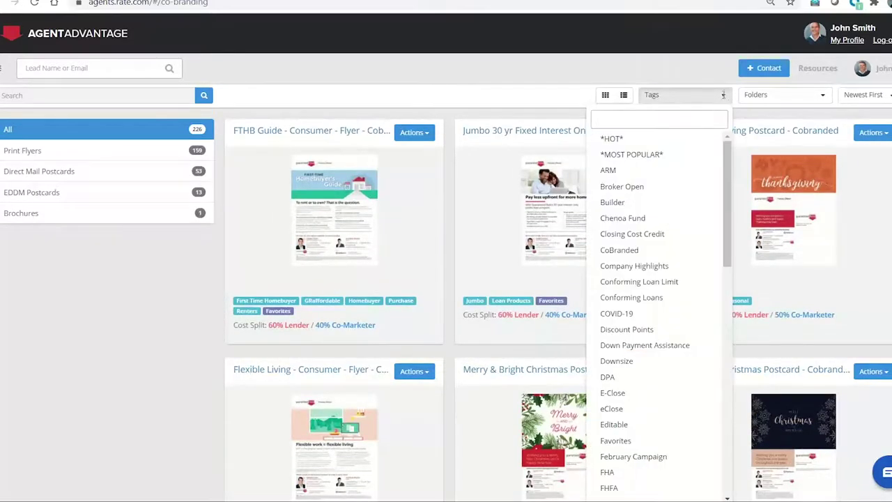
drag(727, 162, 717, 362)
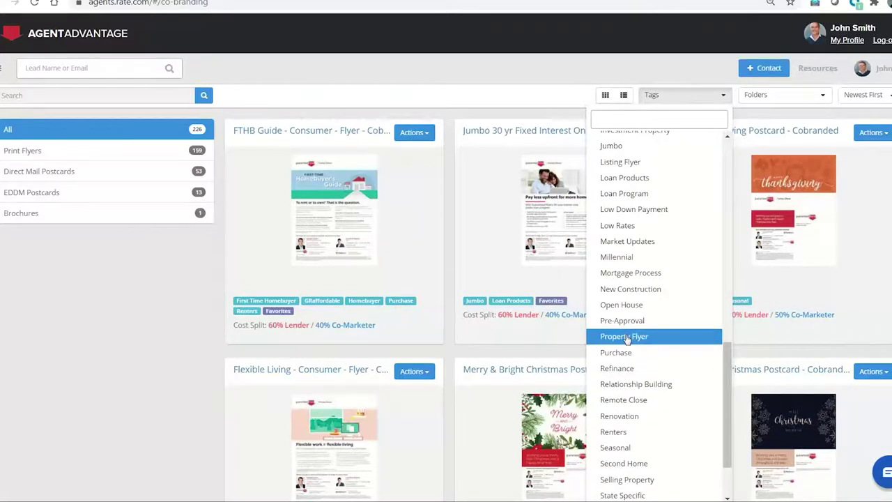
click(626, 337)
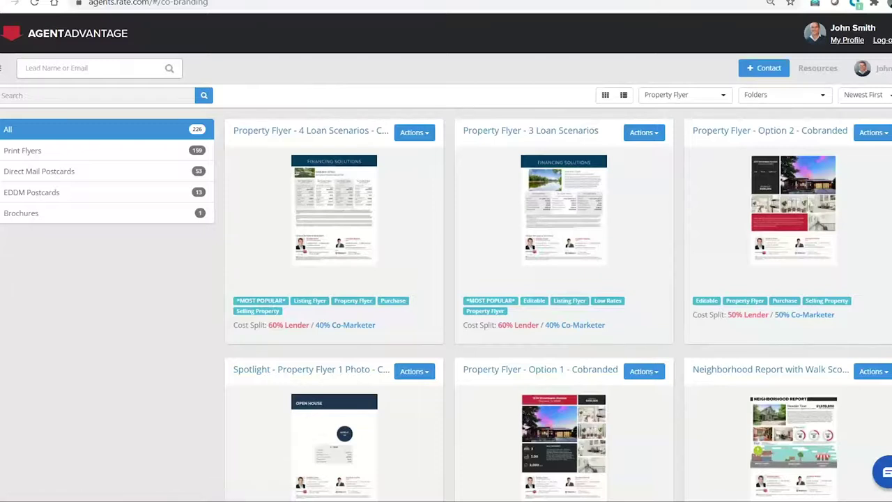
Preview a Neighborhood Report flyer enlarged from further down the grid.
scroll(754, 185, down, 3)
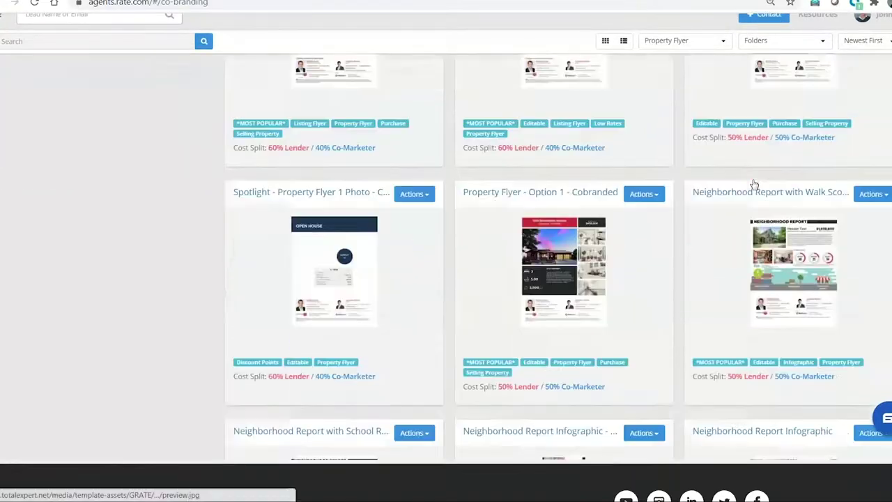
scroll(754, 185, down, 3)
scroll(615, 240, down, 1)
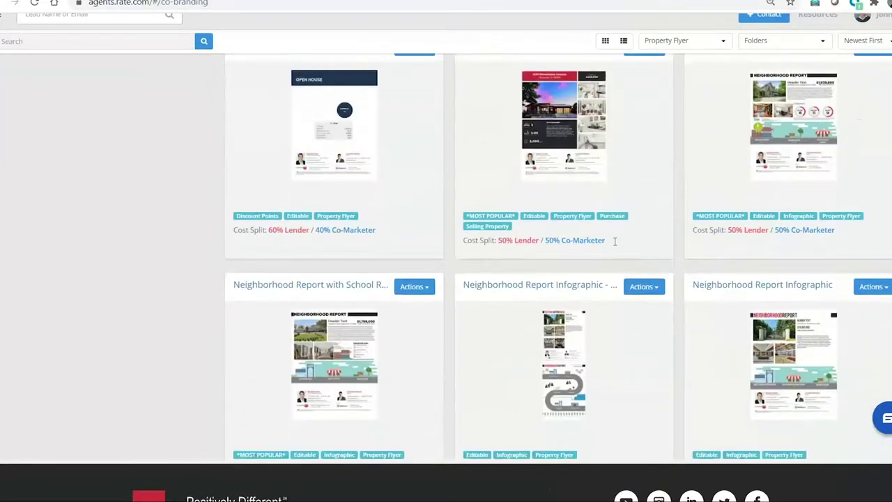
scroll(614, 241, down, 2)
click(326, 280)
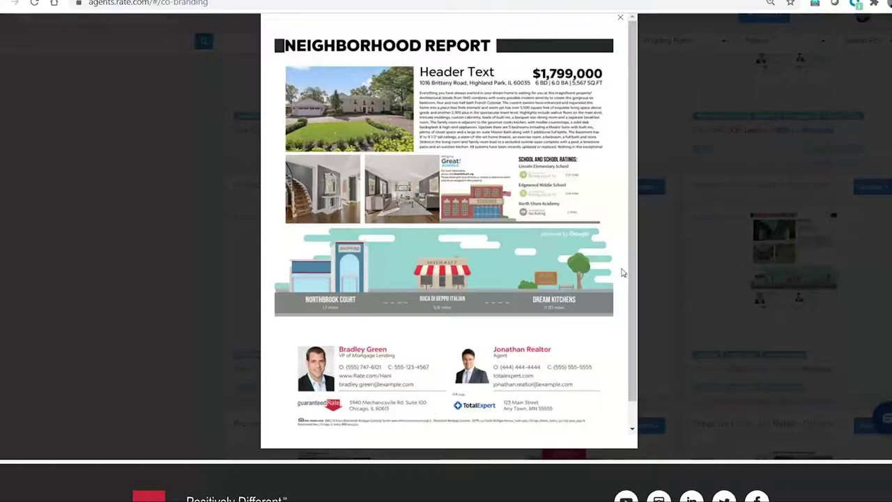
Close the flyer preview and go to the My Profile page.
click(620, 19)
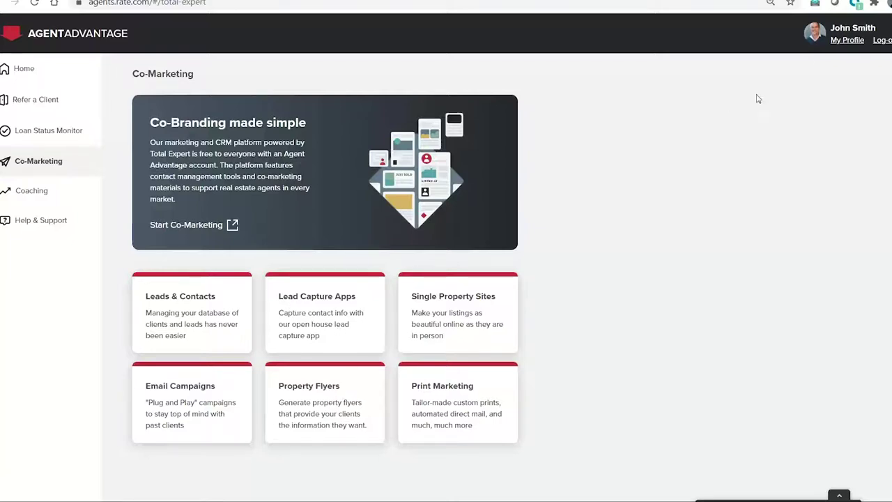
click(848, 41)
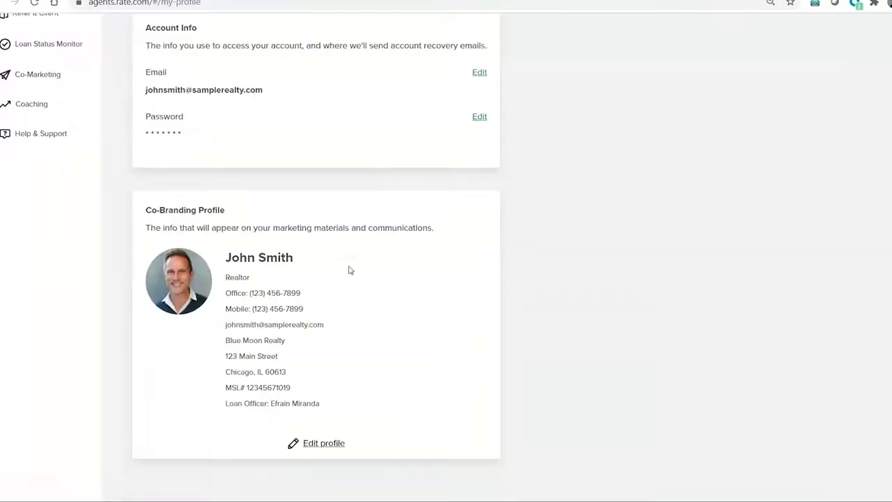
scroll(350, 270, down, 1)
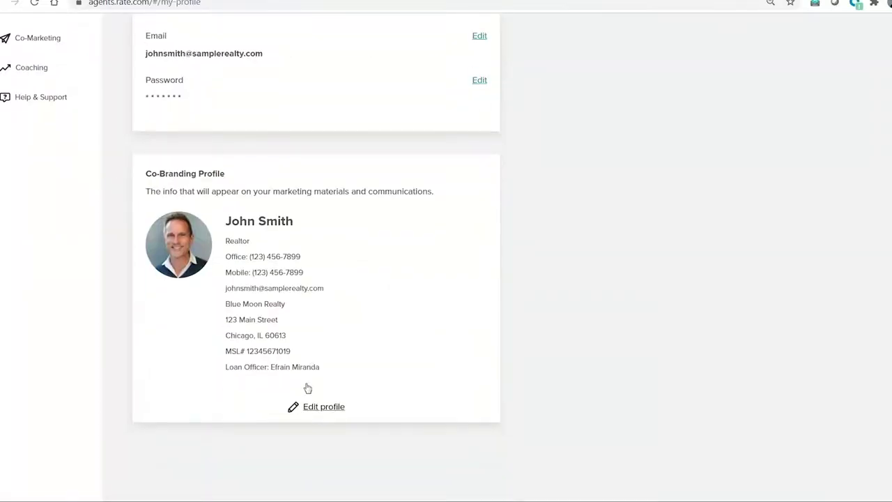
Put the co-branding profile in edit mode and look through its editable fields.
click(318, 411)
scroll(318, 359, down, 5)
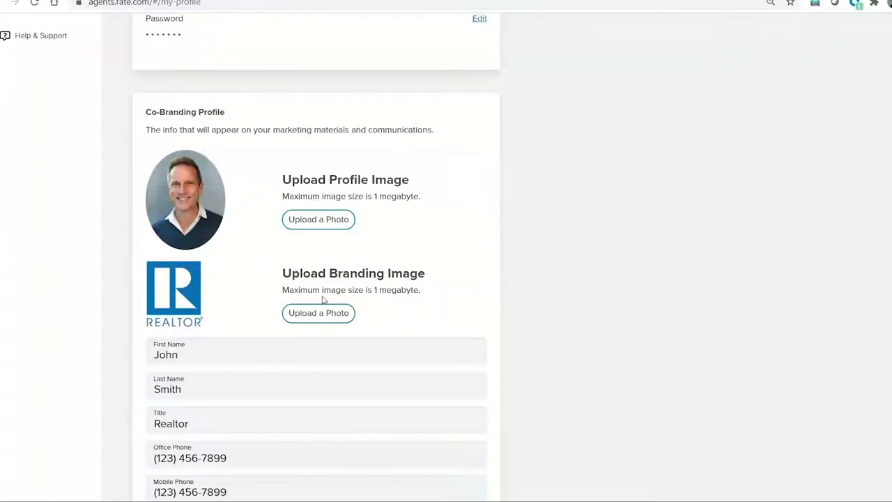
scroll(200, 300, down, 5)
scroll(199, 298, down, 5)
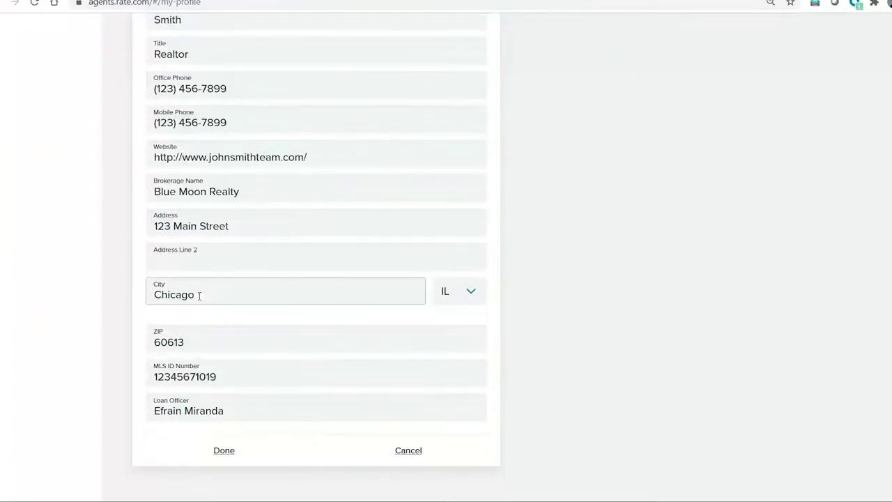
scroll(200, 296, up, 6)
scroll(199, 296, up, 6)
scroll(199, 297, up, 3)
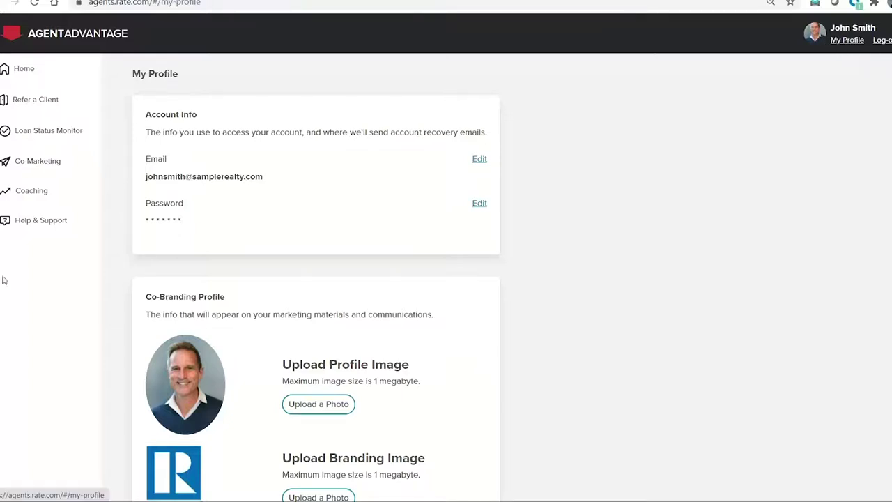
From Home, go into the Co-branded Marketing tools and start a new landing page.
click(76, 34)
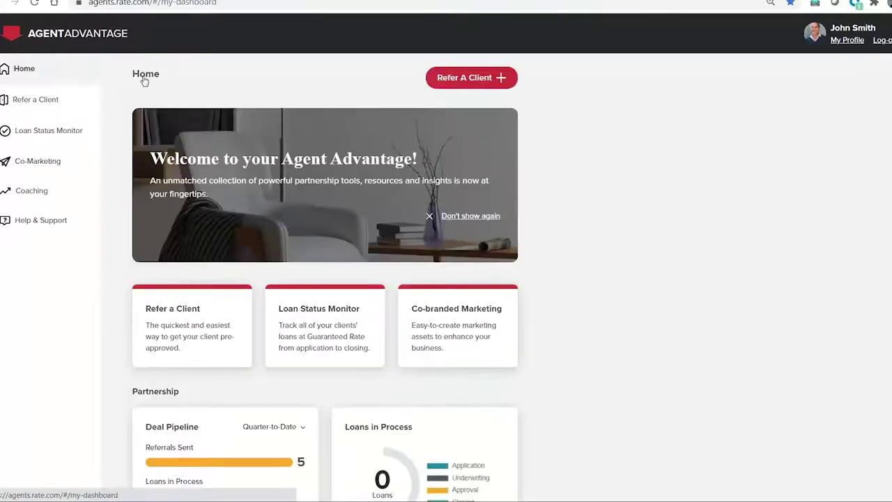
click(433, 329)
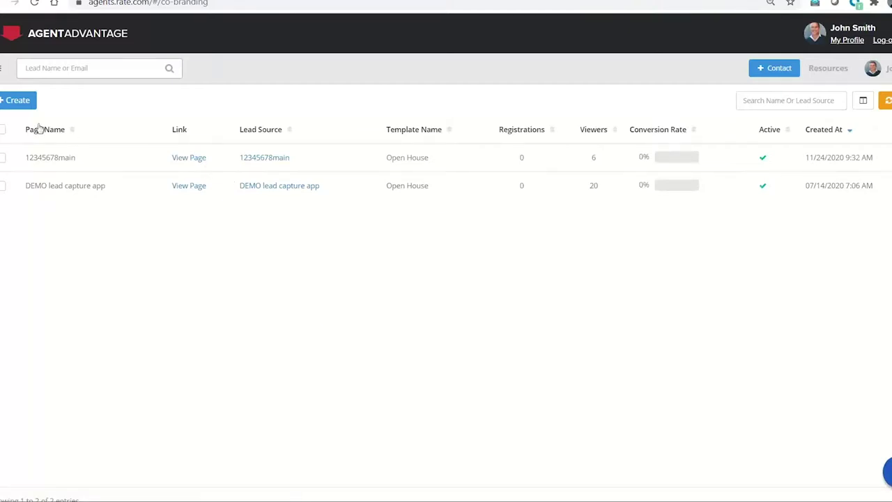
click(14, 104)
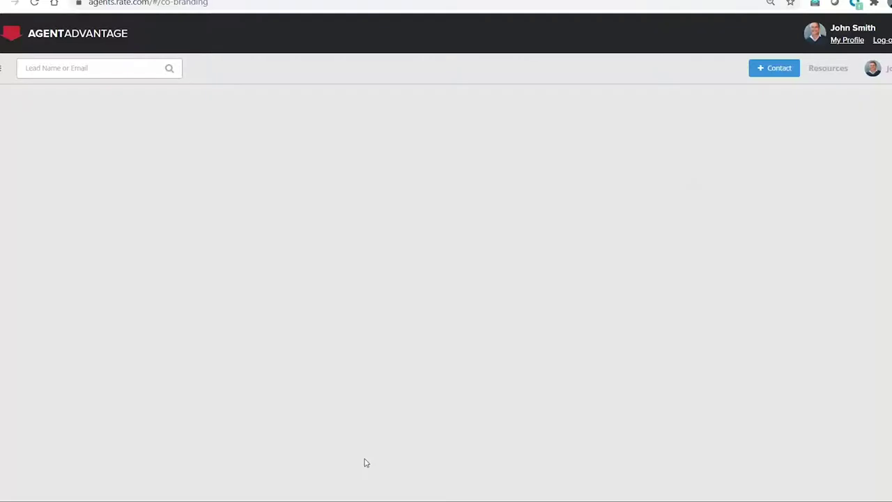
Read the 4679B Kahala Avenue site's Overview, highlighting part of the residence description.
scroll(628, 314, down, 1)
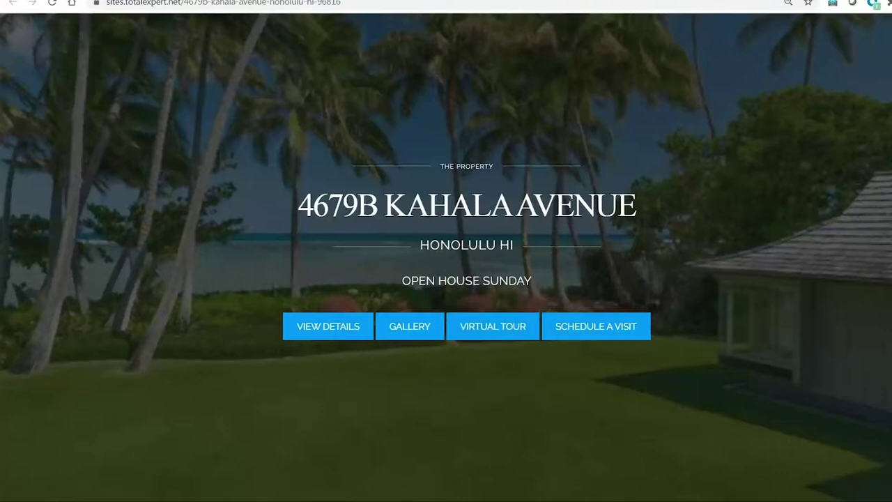
scroll(481, 196, down, 2)
scroll(481, 196, down, 3)
scroll(481, 196, down, 4)
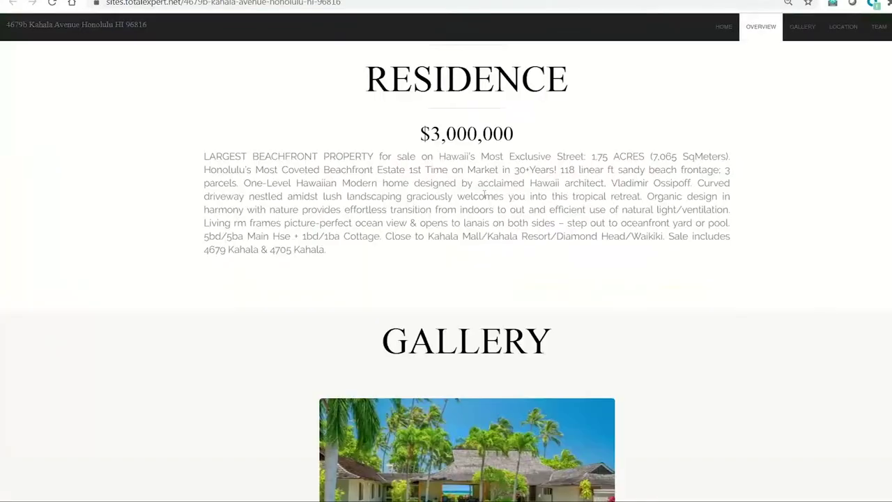
mouse_move(479, 197)
mouse_down()
mouse_move(283, 196)
mouse_move(432, 184)
mouse_up()
Browse the Gallery, Location, Team and Contact sections, briefly selecting the site's web address.
scroll(467, 279, down, 2)
scroll(467, 279, down, 1)
scroll(467, 278, down, 4)
scroll(467, 279, down, 1)
scroll(467, 279, down, 1)
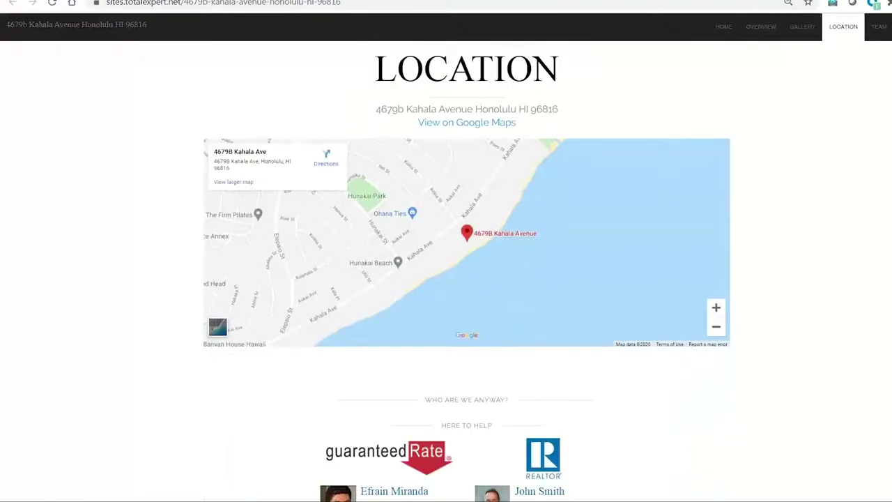
scroll(557, 204, down, 3)
scroll(558, 204, down, 2)
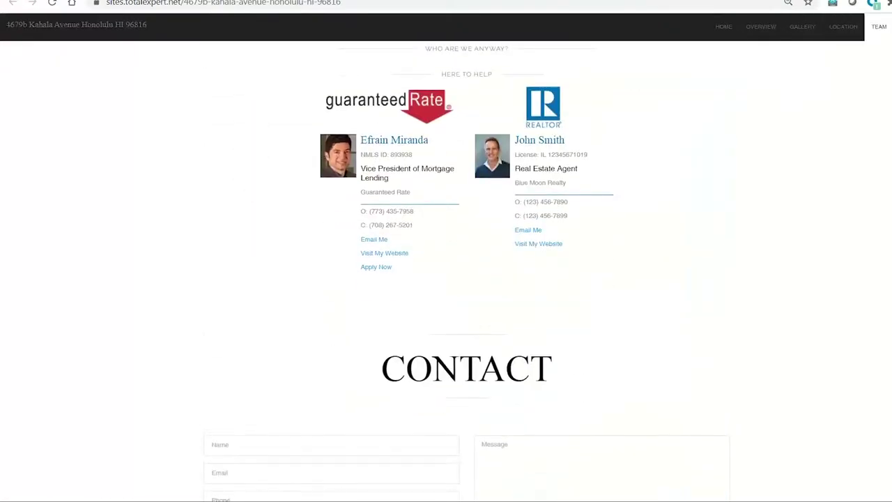
scroll(375, 325, down, 3)
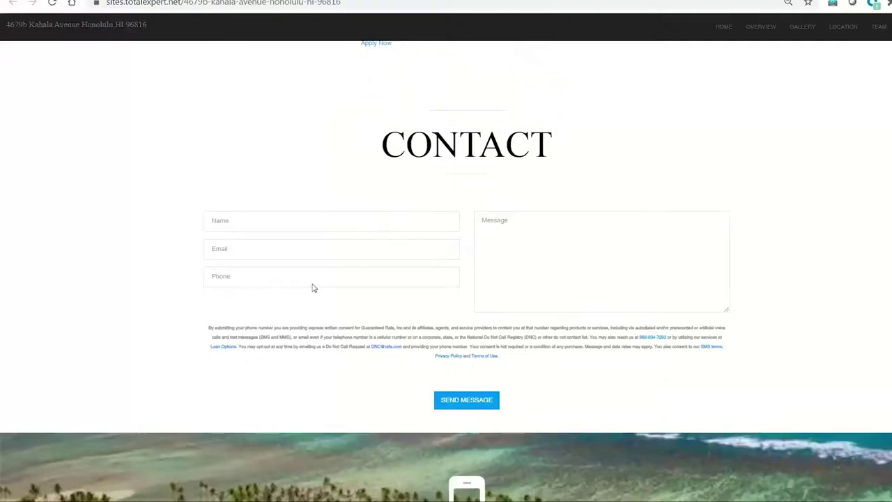
drag(341, 3, 106, 2)
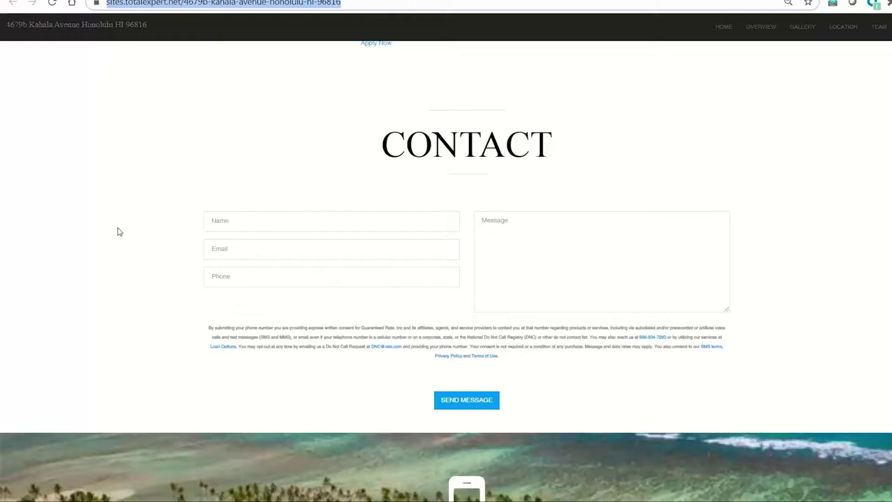
click(119, 232)
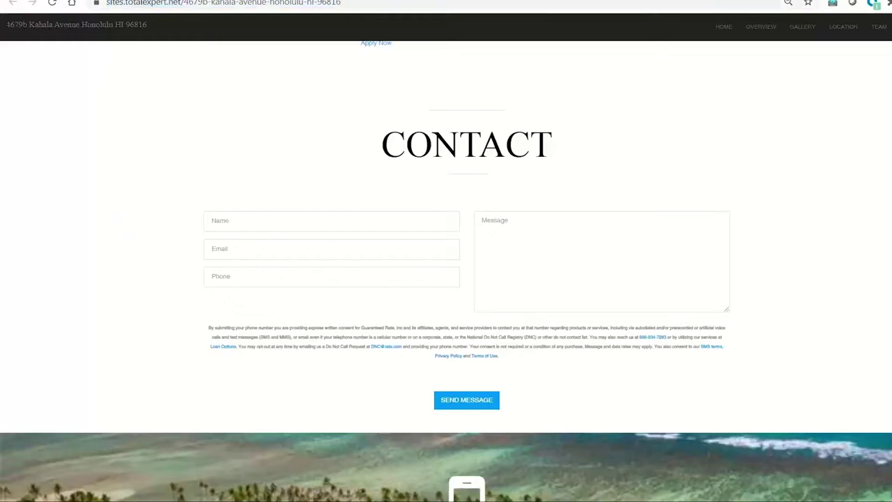
Return to the property site's title banner at the top.
scroll(446, 278, up, 2)
scroll(446, 279, up, 8)
scroll(446, 279, up, 10)
scroll(513, 275, up, 3)
scroll(512, 276, up, 5)
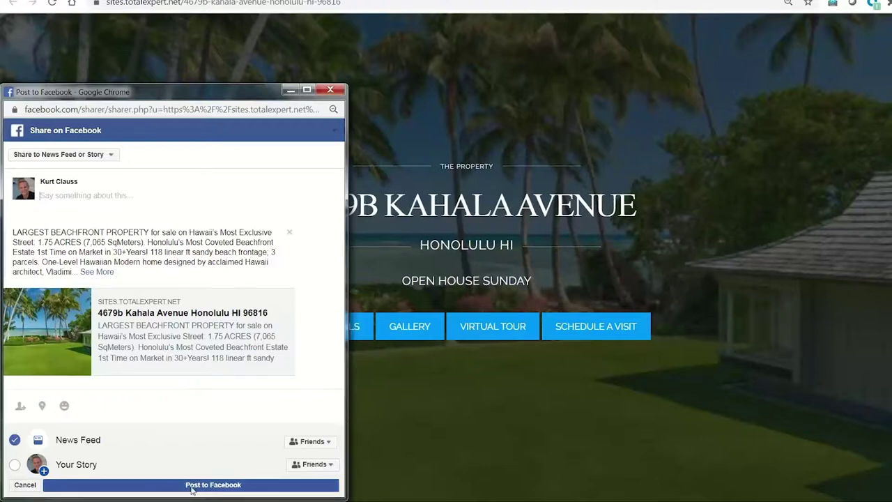
click(110, 156)
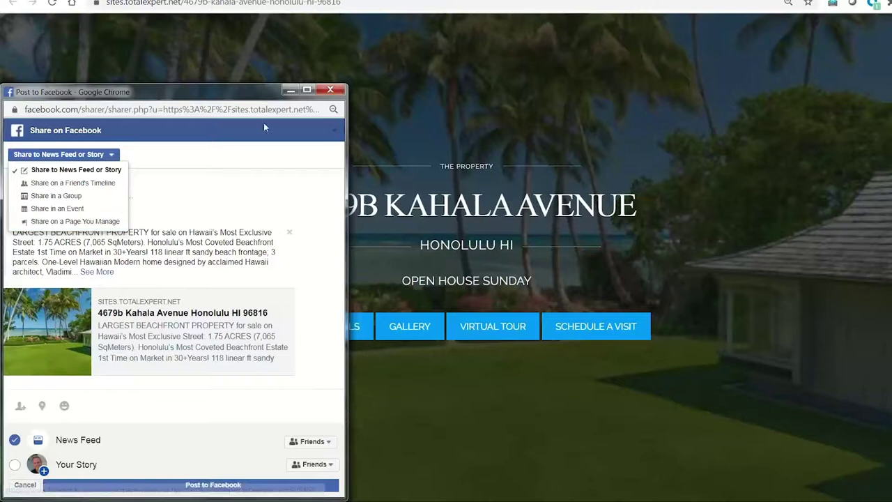
click(336, 91)
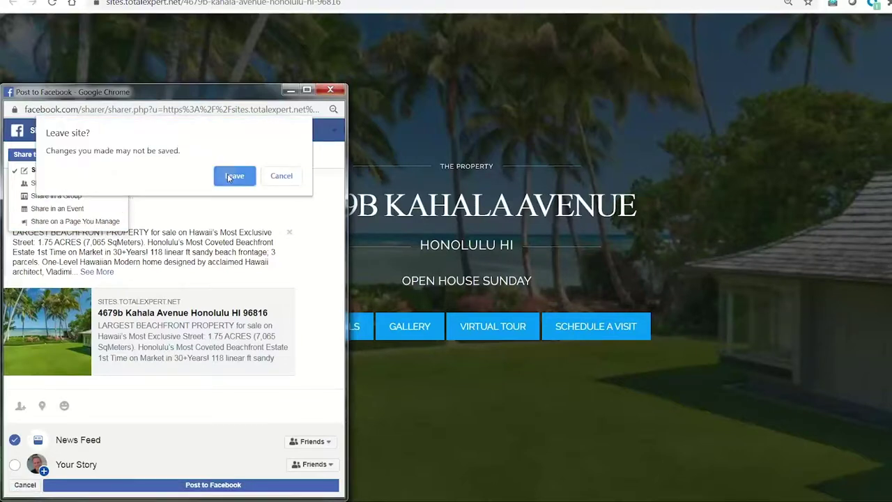
click(230, 176)
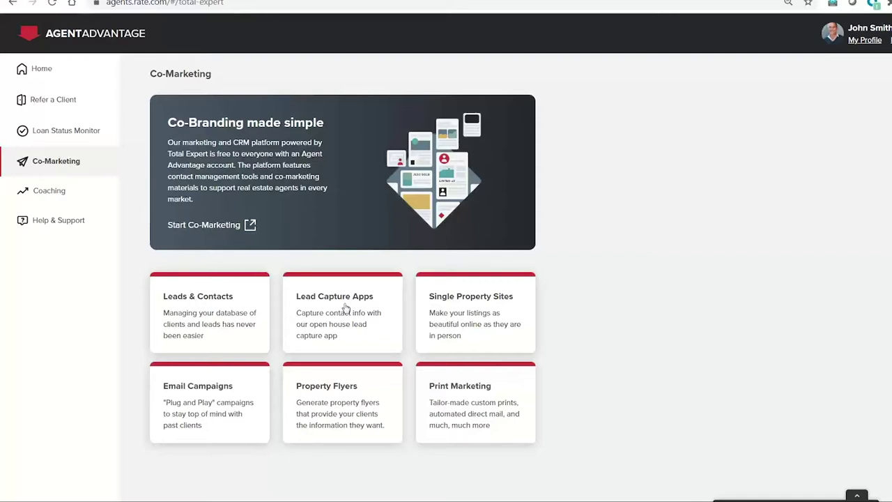
Go Home via the logo and open the Co-branded Marketing dashboard.
click(92, 50)
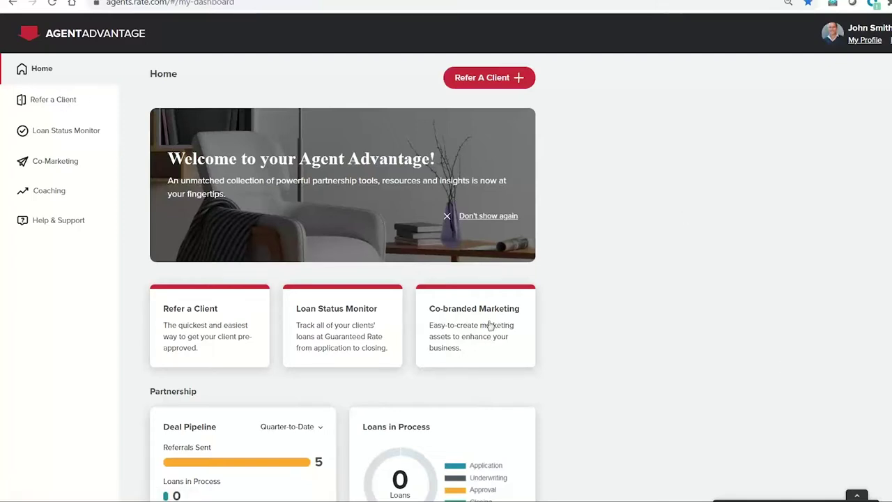
click(464, 324)
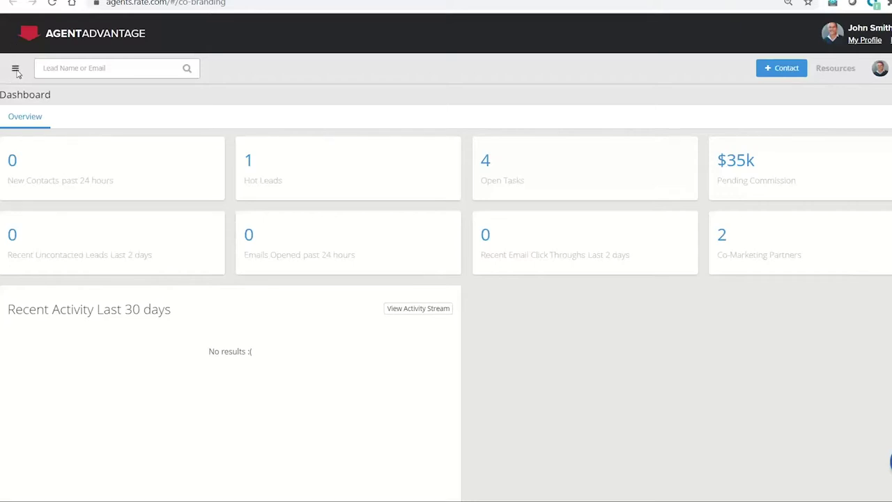
Expand the CRM and Marketing options in the navigation menu, then return Home.
click(15, 69)
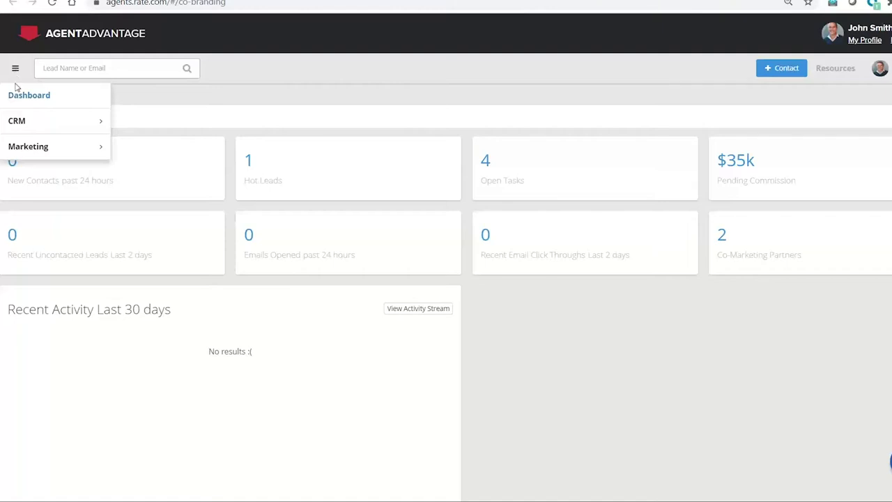
click(16, 119)
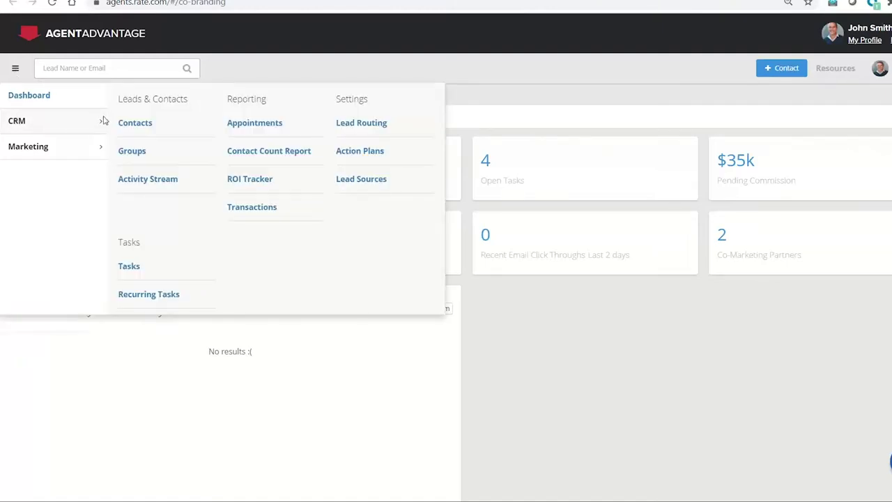
click(37, 144)
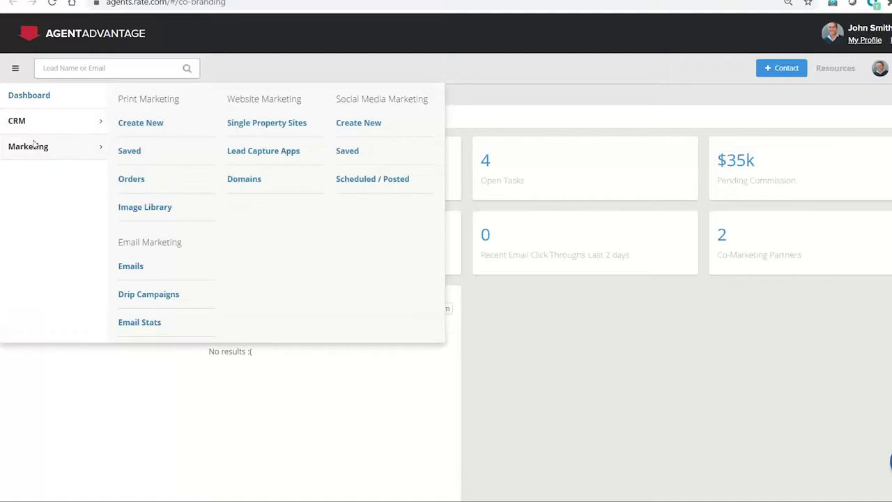
click(105, 43)
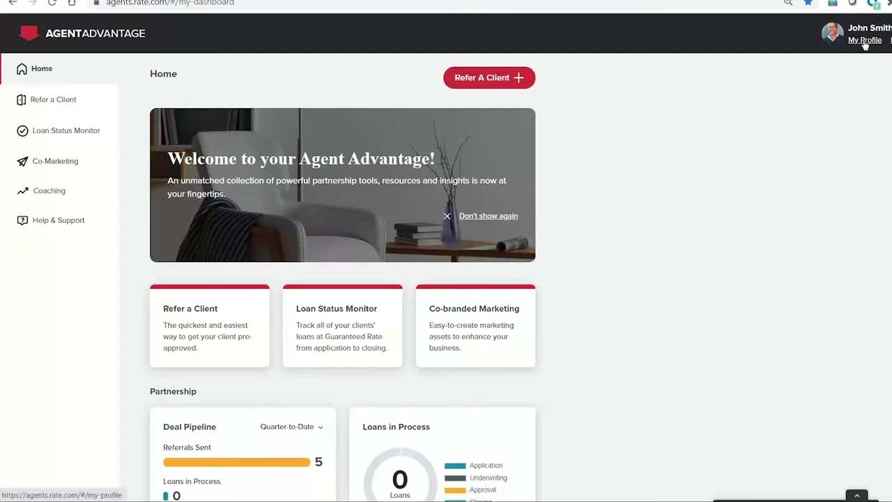
Open My Profile and bring the co-branding profile's Edit profile link into view.
click(865, 41)
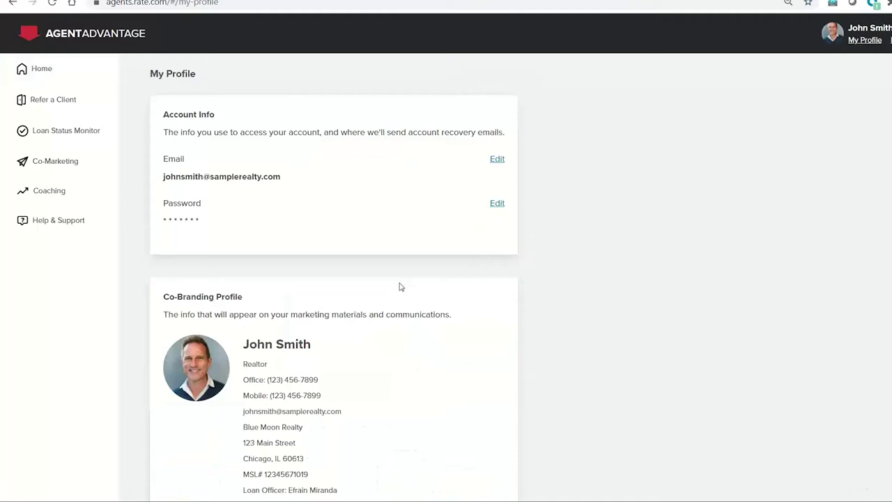
scroll(400, 286, down, 2)
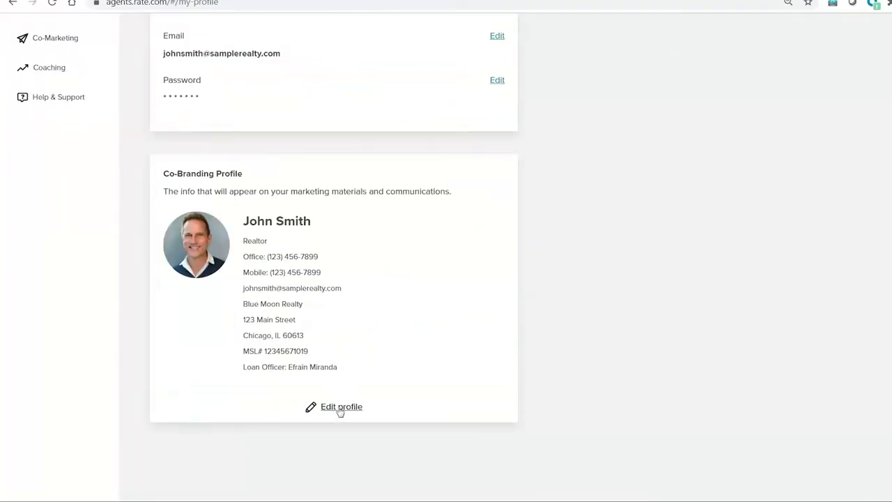
Edit the co-branding profile, replacing the current loan officer name with a new name.
click(340, 408)
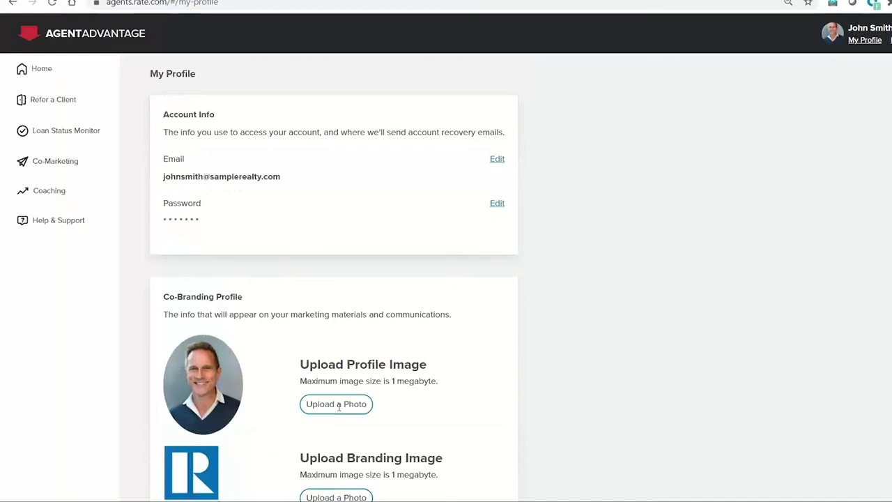
scroll(394, 343, down, 4)
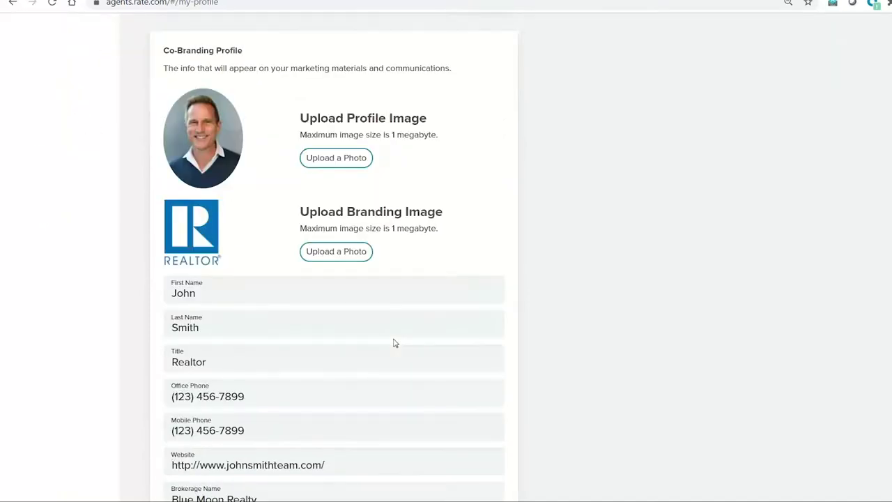
scroll(394, 343, down, 3)
scroll(394, 343, down, 1)
scroll(394, 343, down, 3)
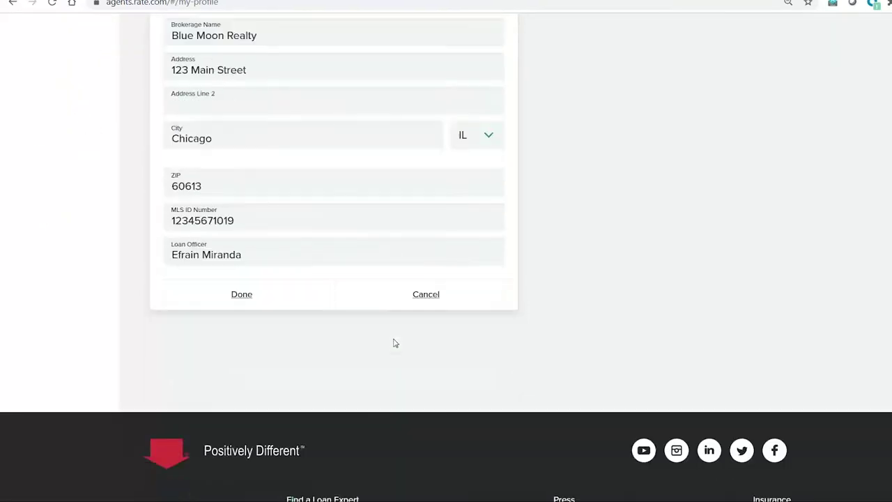
drag(255, 230, 149, 226)
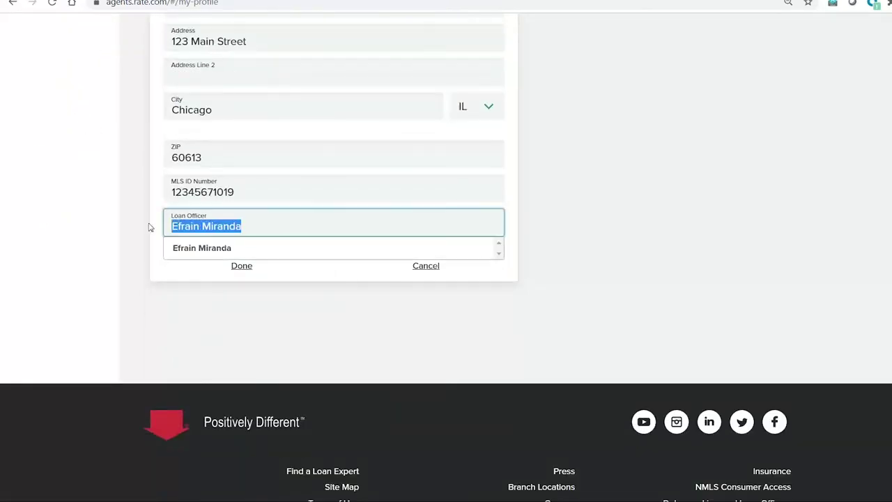
key(BackSpace)
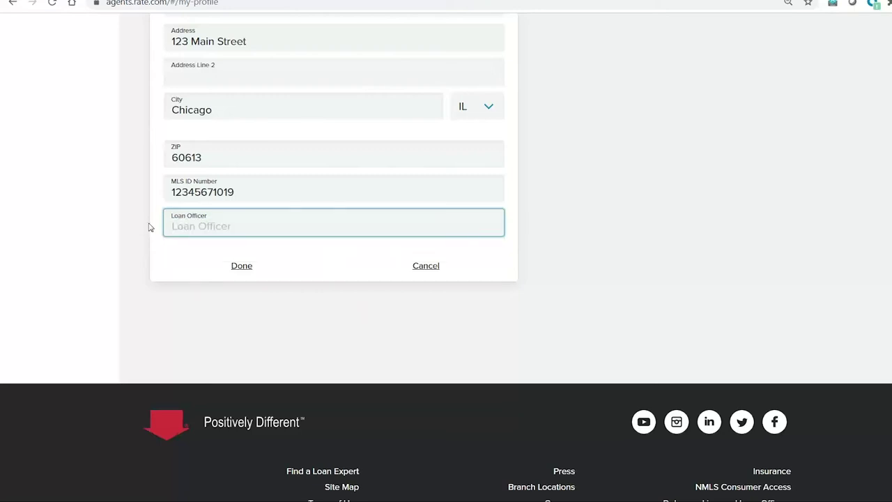
text(bob)
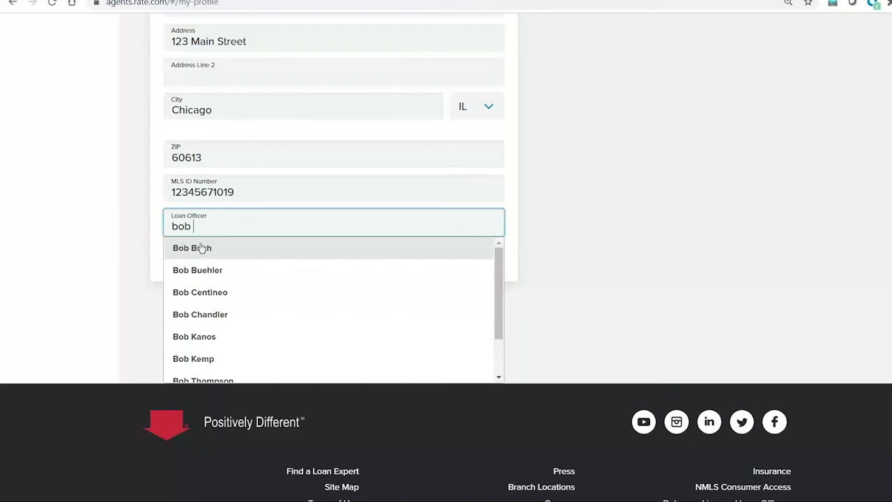
text( b)
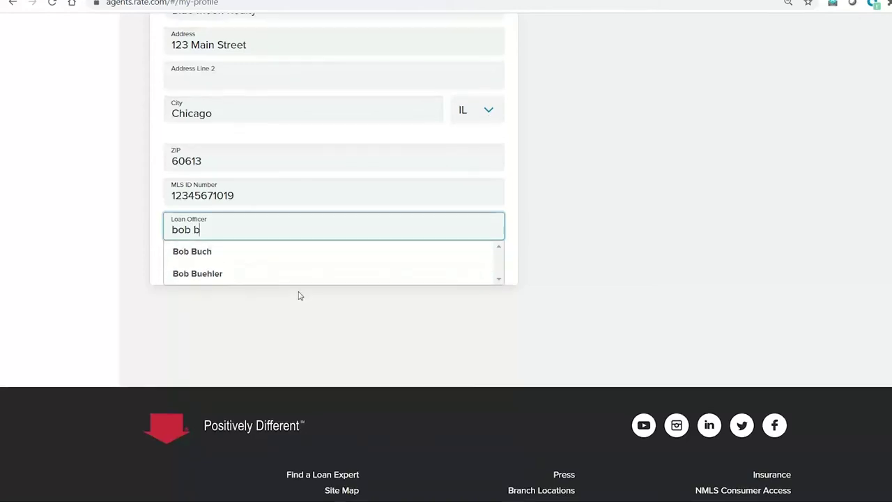
Clear the partly entered loan officer name and cancel the profile edit.
scroll(299, 295, up, 2)
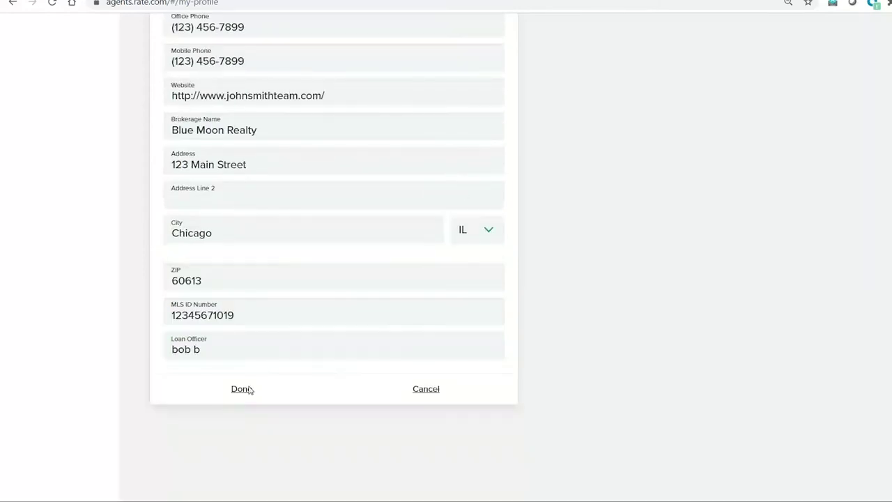
drag(205, 350, 137, 353)
key(BackSpace)
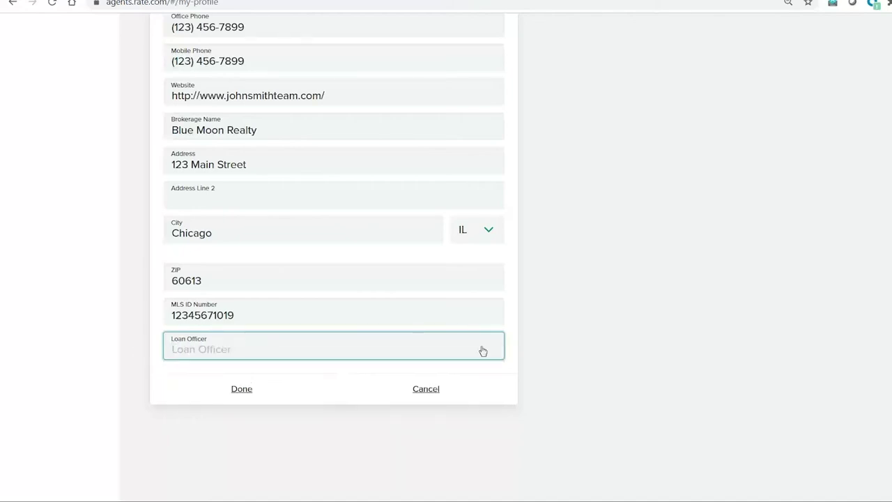
key(Return)
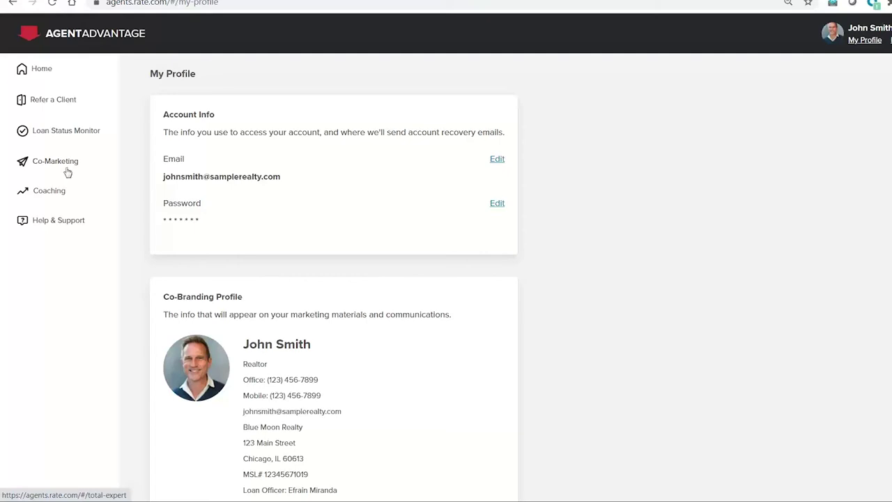
Leave My Profile for the Home dashboard via the AgentAdvantage logo.
scroll(379, 295, down, 3)
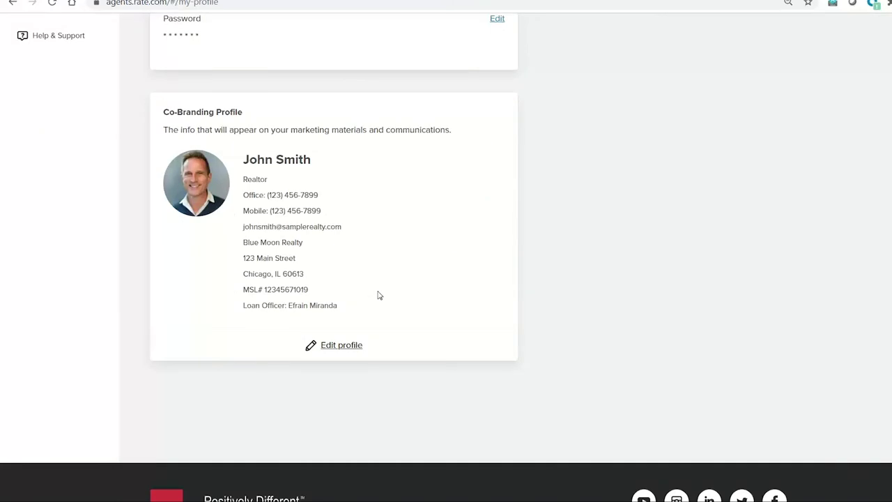
scroll(378, 295, up, 3)
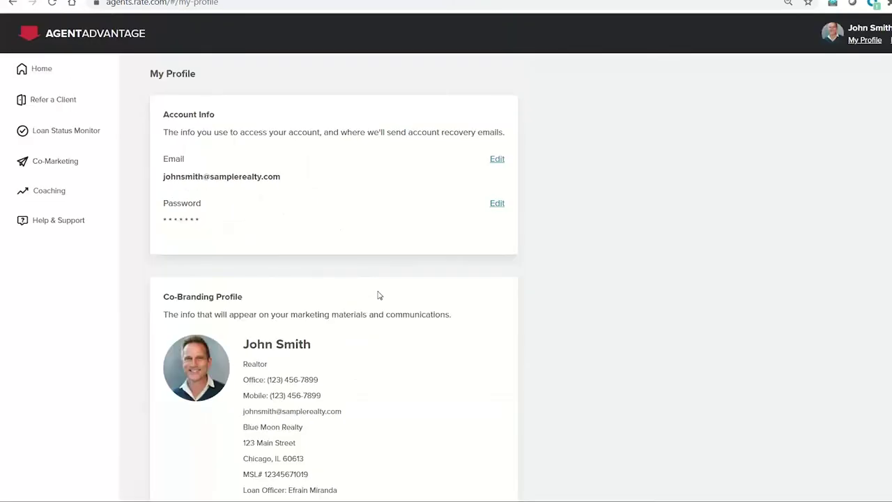
click(77, 38)
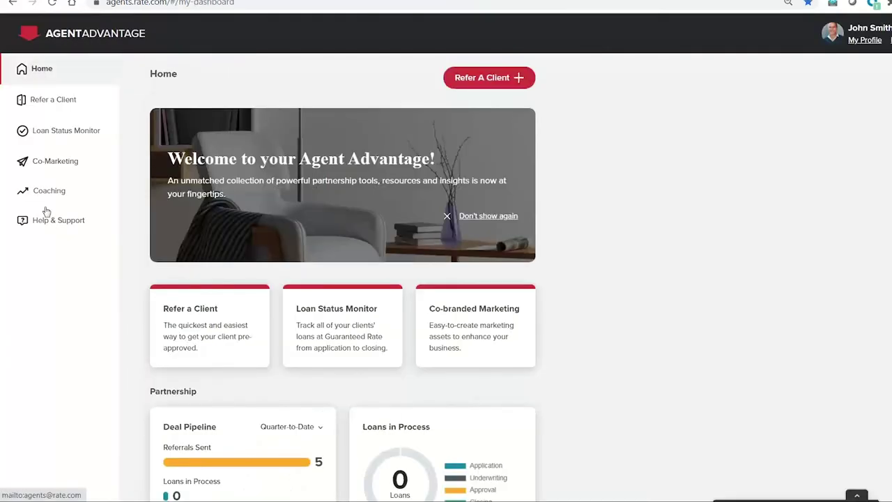